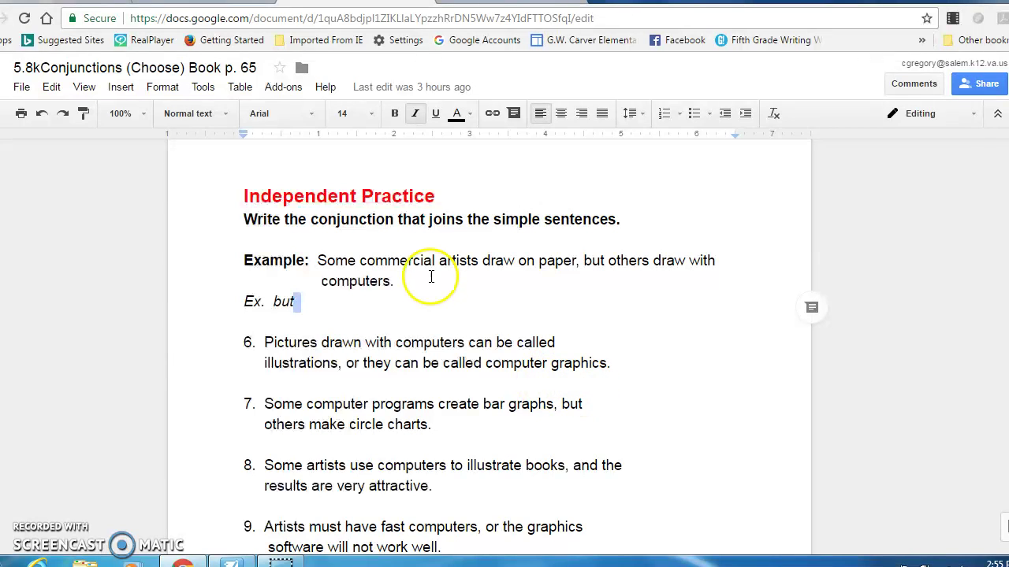
Step: Write the answer "6. or" on the line beneath sentence 6 and color it red
click(267, 382)
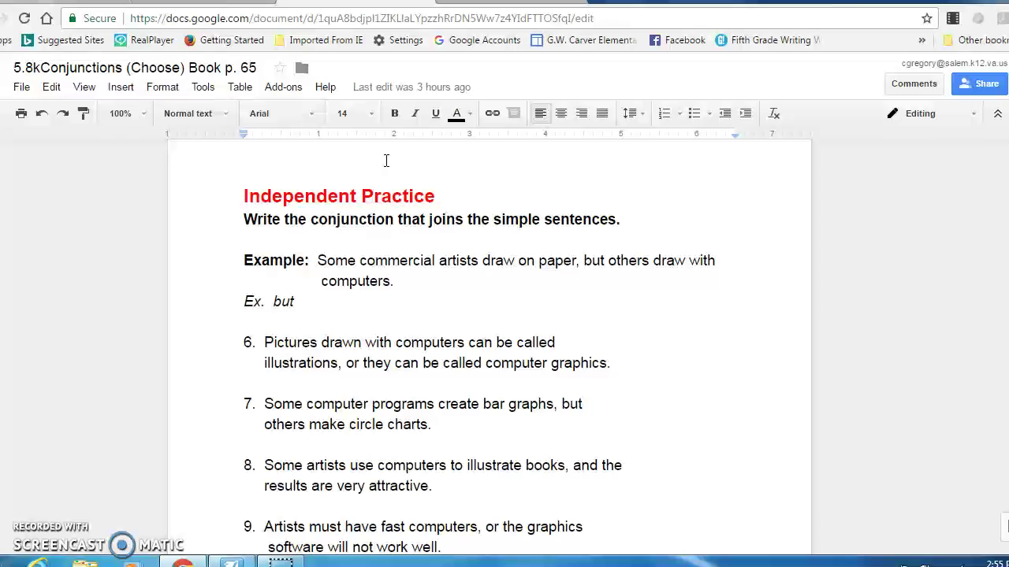
text(6)
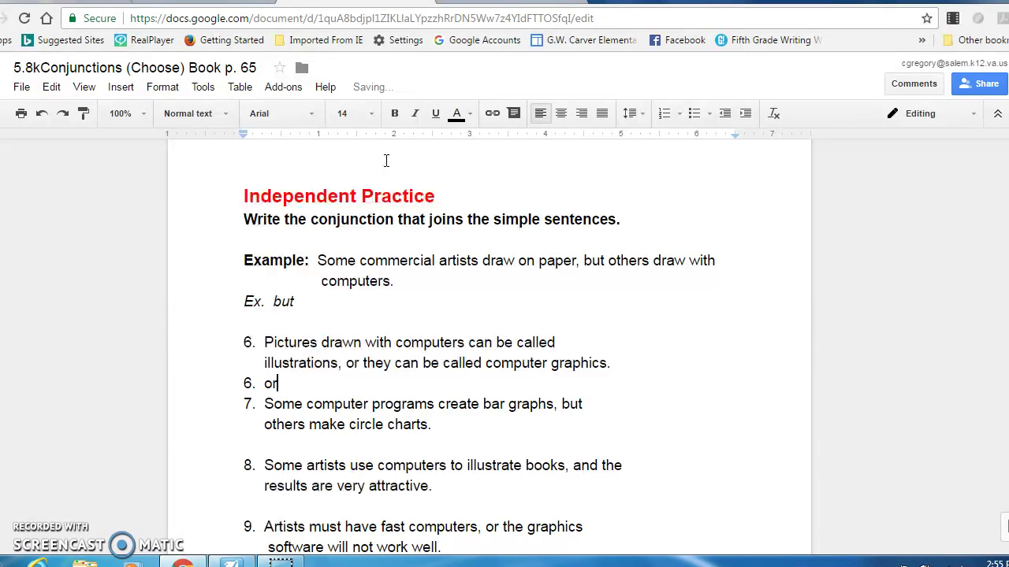
text(. or)
drag(277, 383, 247, 381)
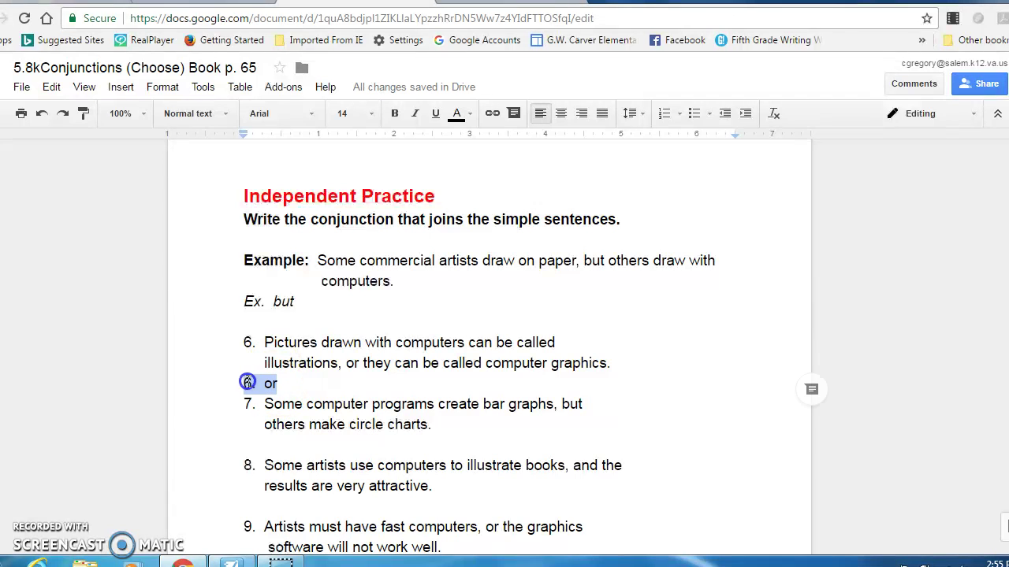
click(457, 115)
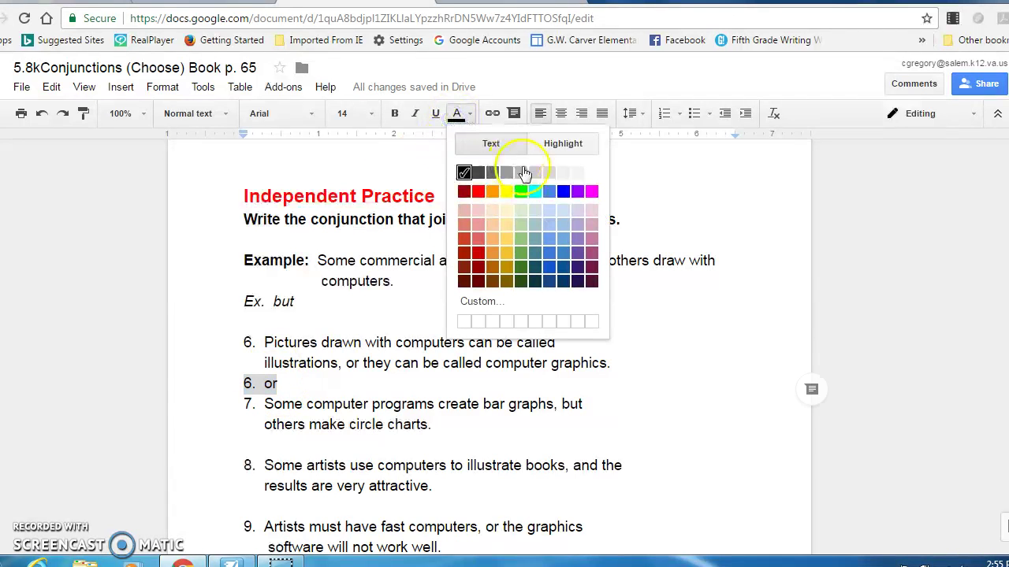
click(477, 191)
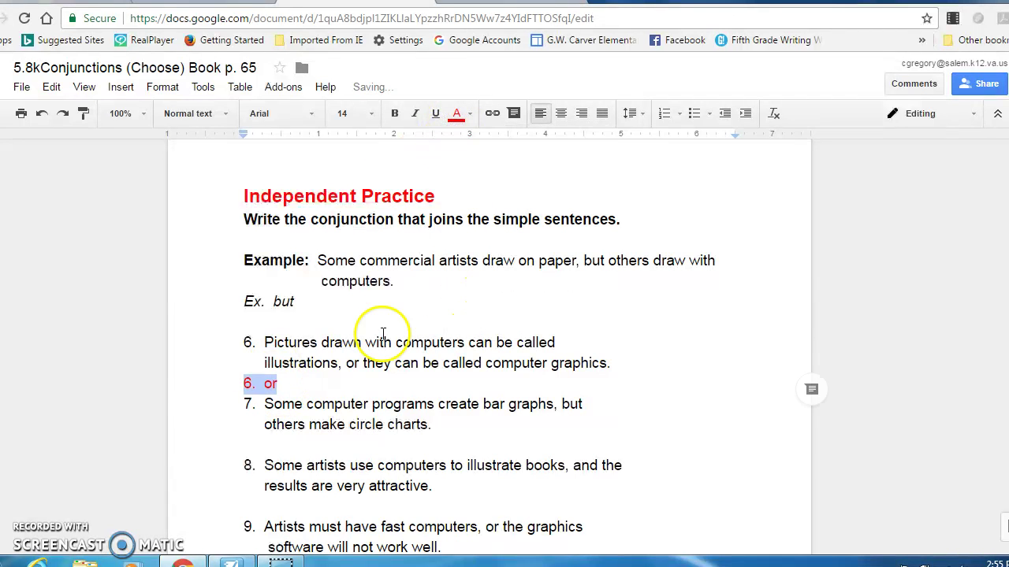
Step: Add a blank line after the red answer to sentence 6, keeping the word "or" in lowercase
click(349, 381)
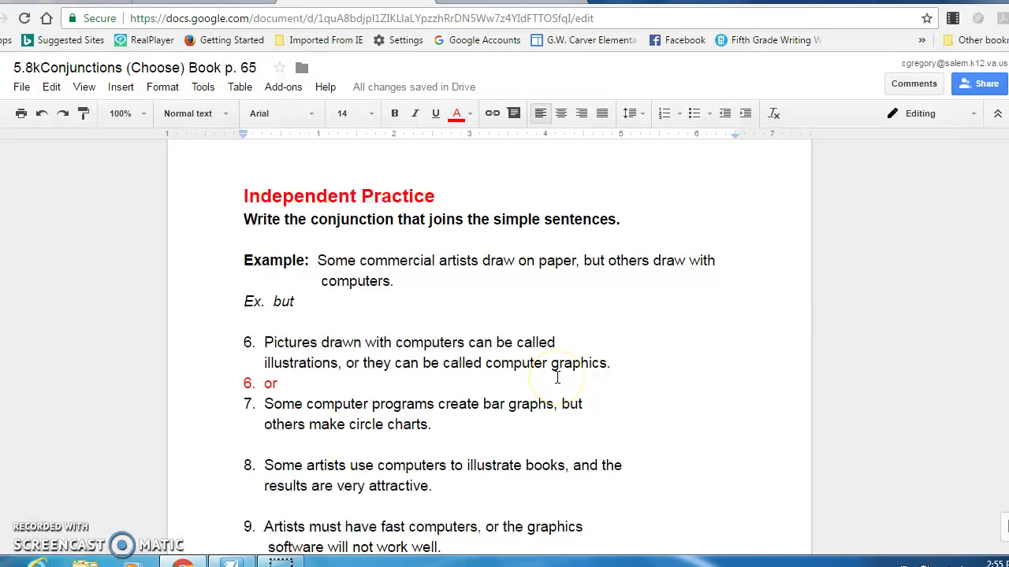
key(Return)
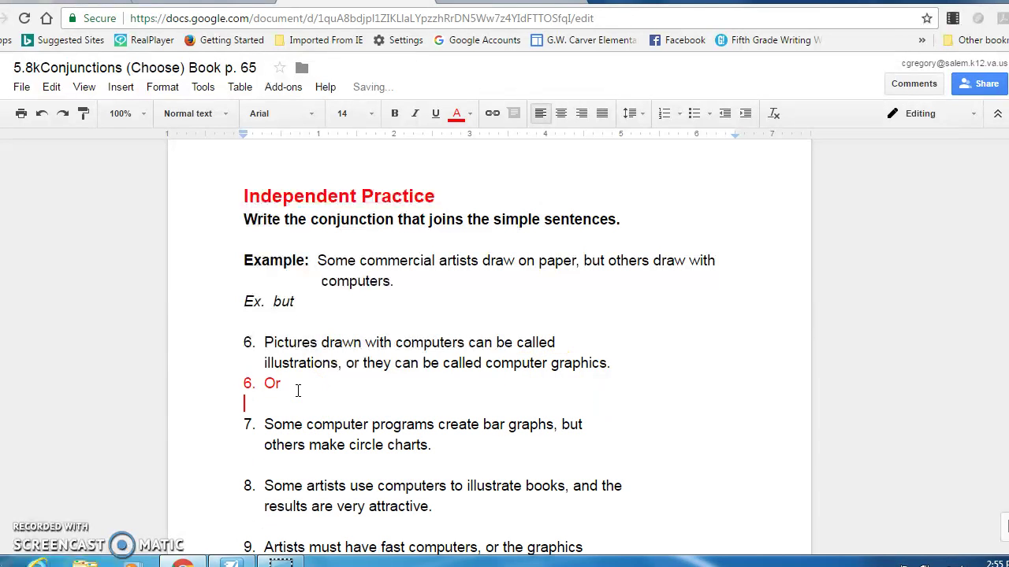
click(273, 385)
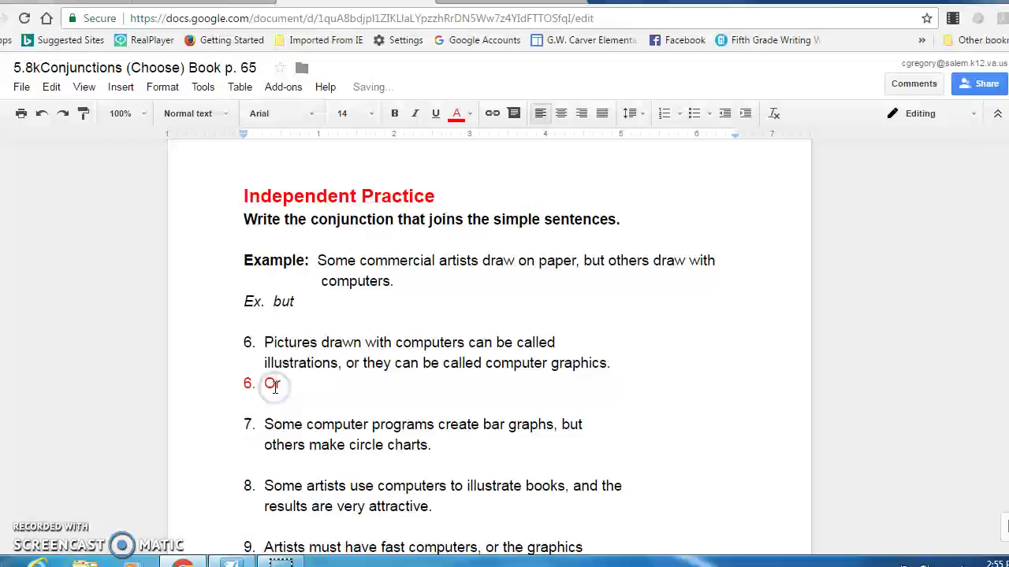
key(BackSpace)
Step: Write the answer "7. but" in red beneath sentence 7, followed by a blank line
click(228, 461)
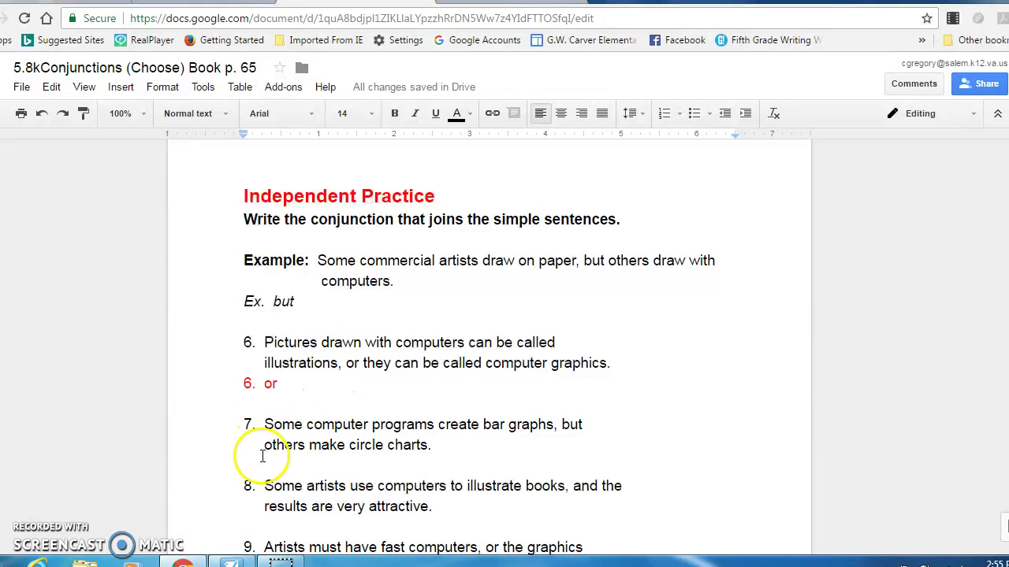
text(7)
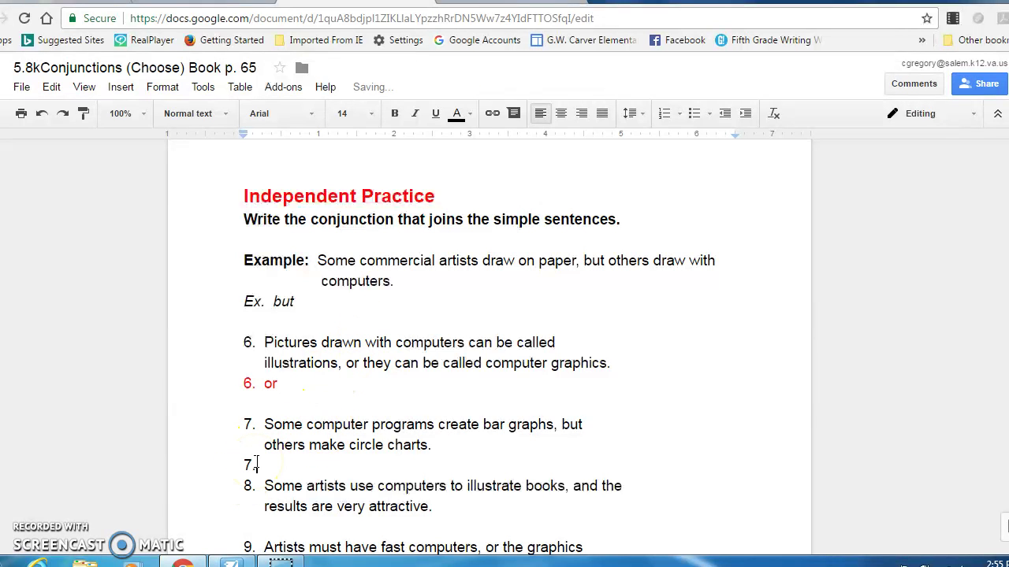
text(. but)
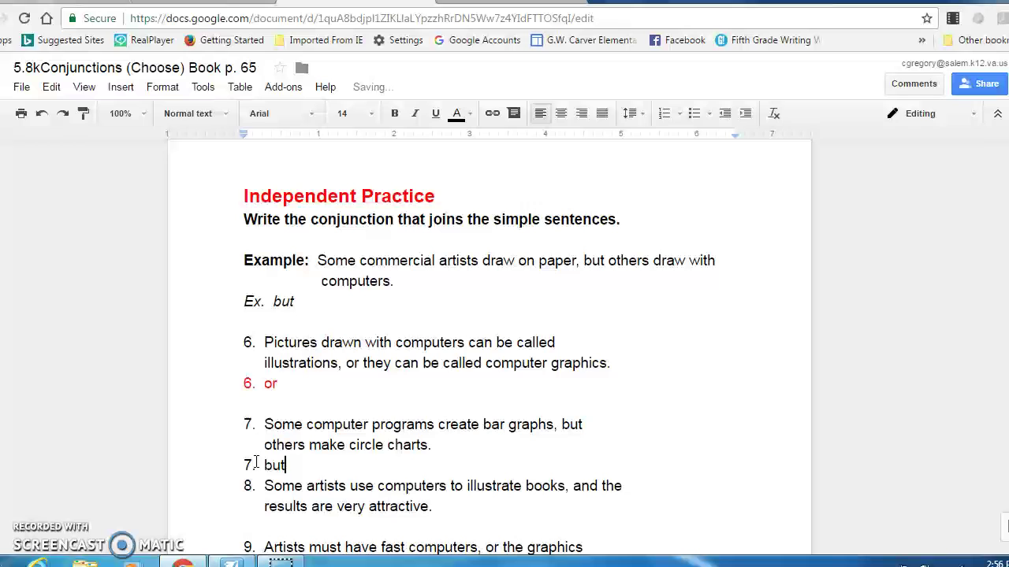
drag(286, 466, 247, 466)
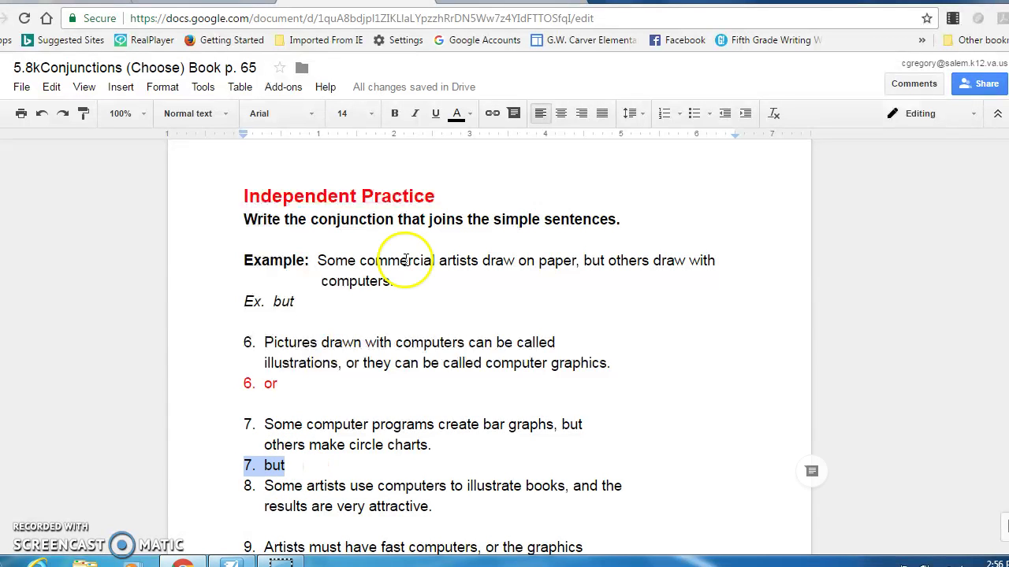
click(468, 116)
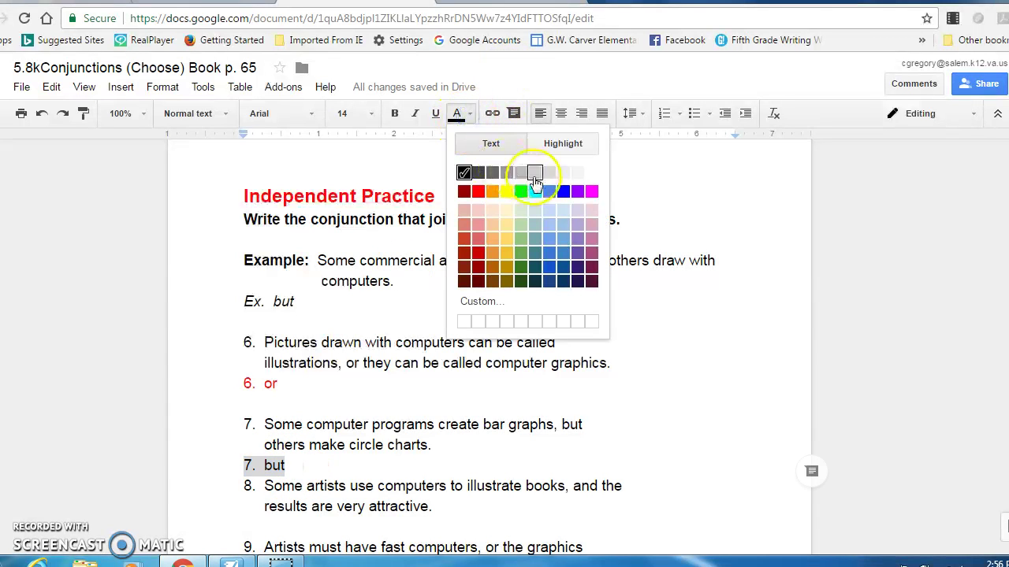
click(477, 191)
click(323, 460)
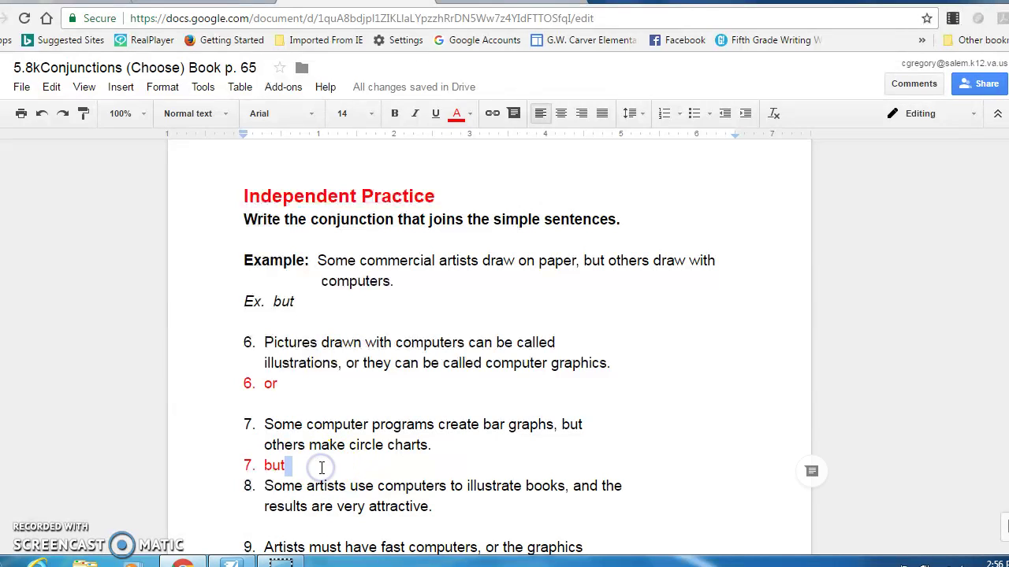
key(Return)
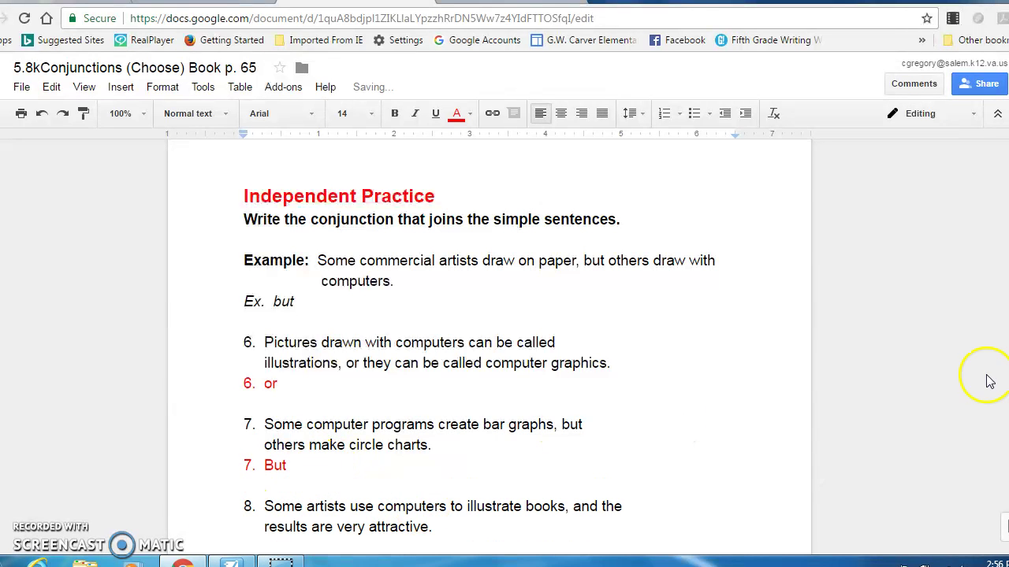
Step: Insert a new line beneath sentence 8 with the answer "8. and" in red
scroll(1004, 526, down, 3)
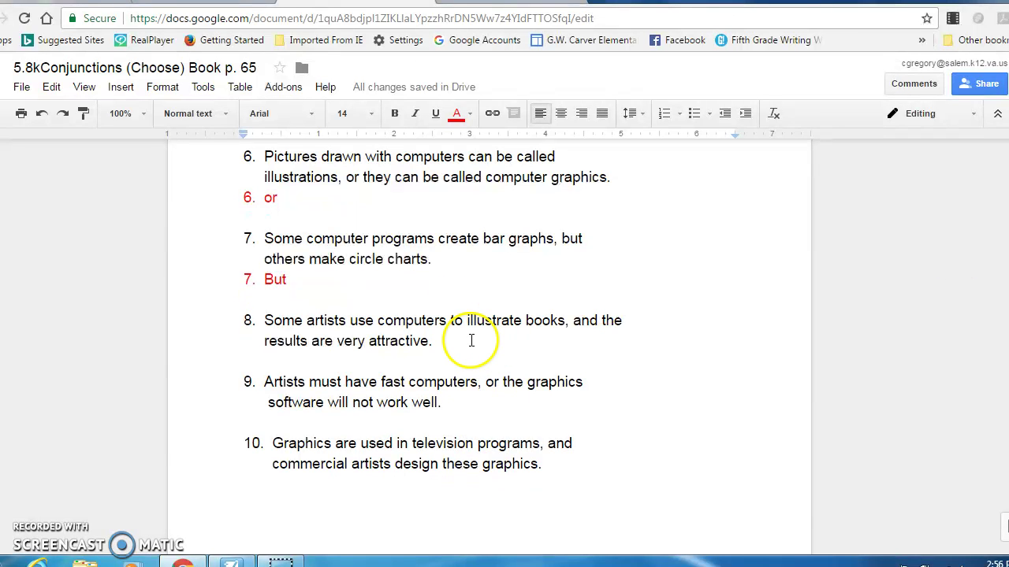
double_click(444, 342)
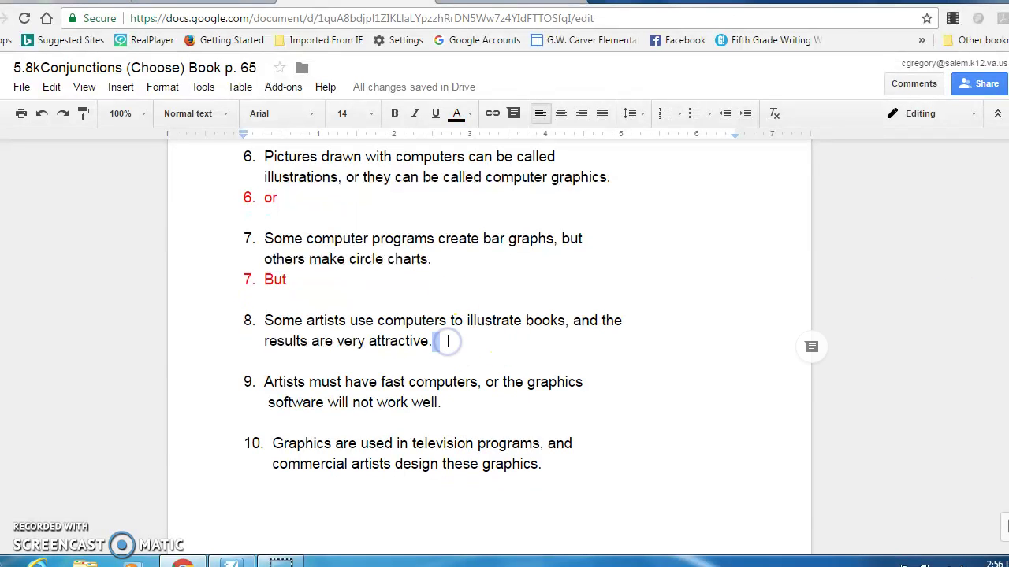
key(Return)
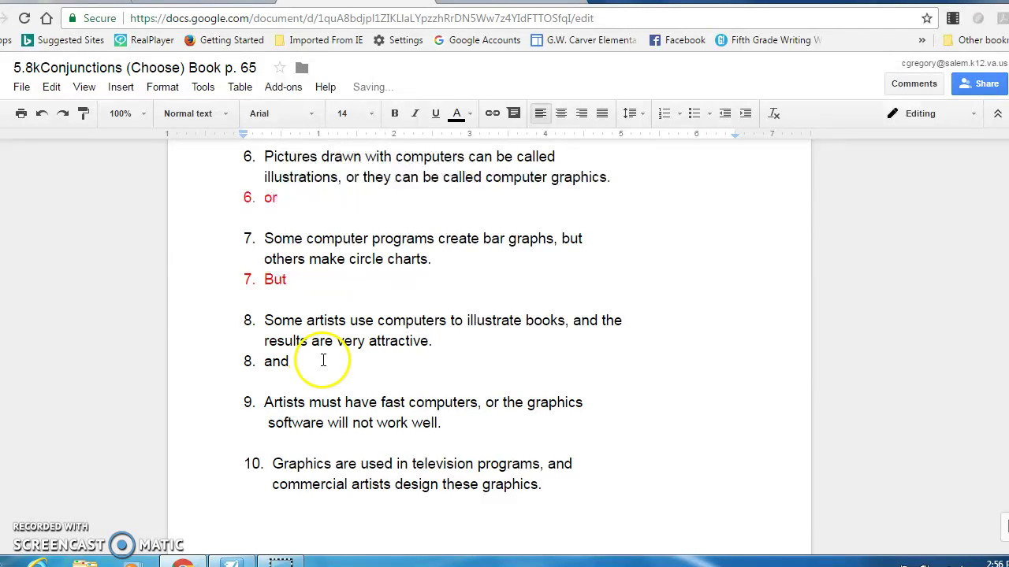
double_click(261, 362)
click(244, 362)
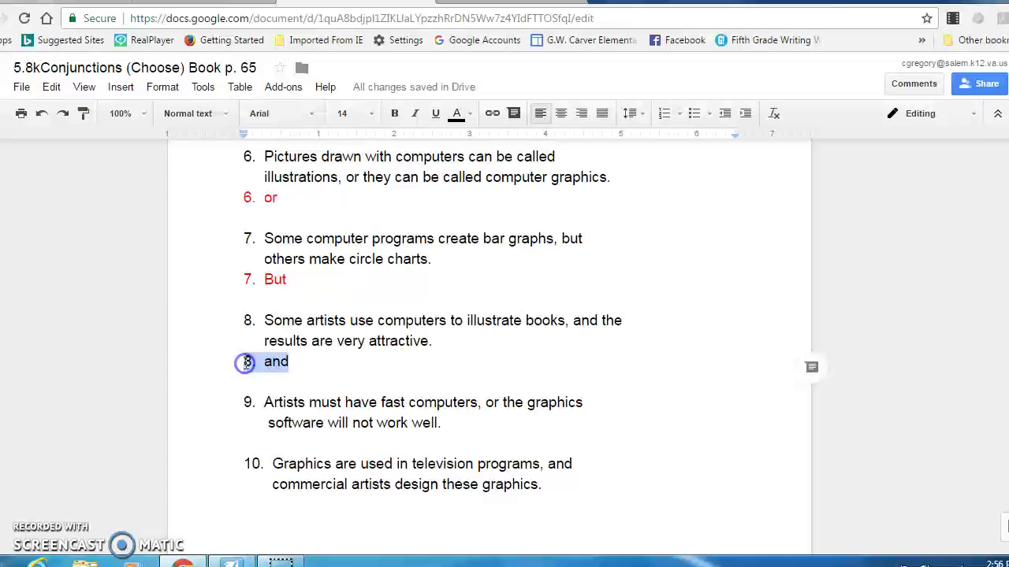
click(456, 114)
click(477, 191)
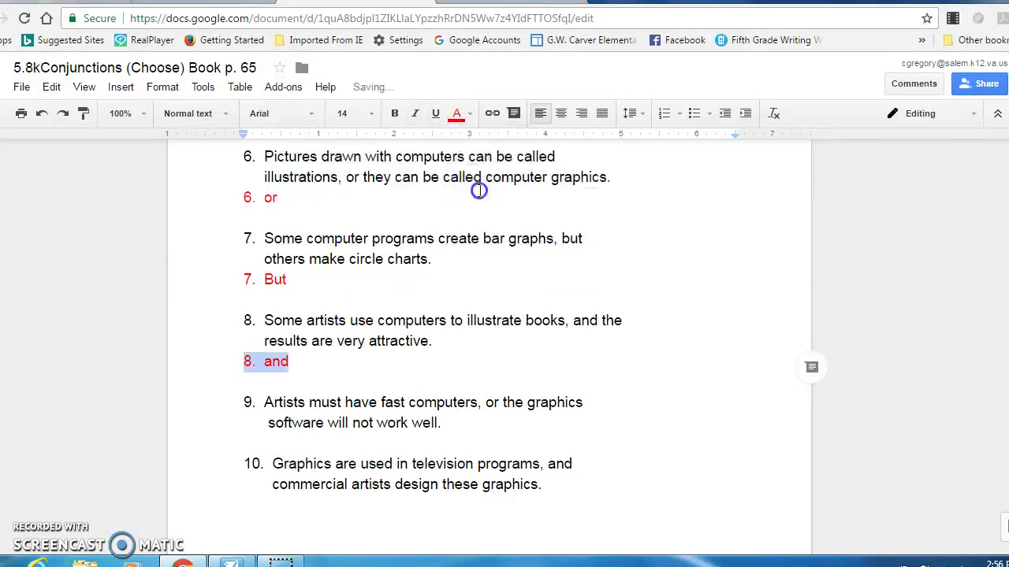
click(364, 361)
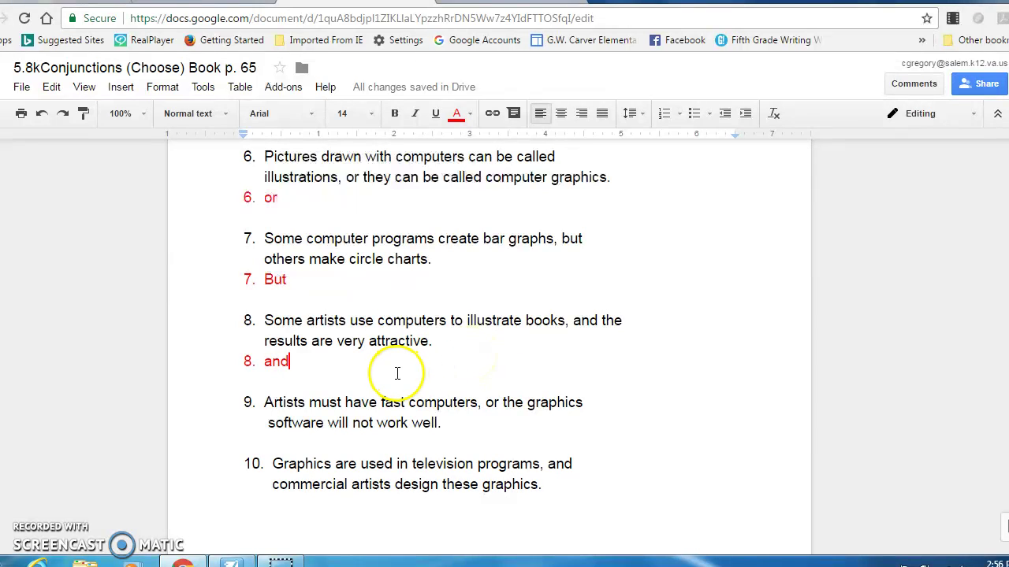
Step: Write the answer "9. or" in red beneath sentence 9, followed by a blank line
click(245, 439)
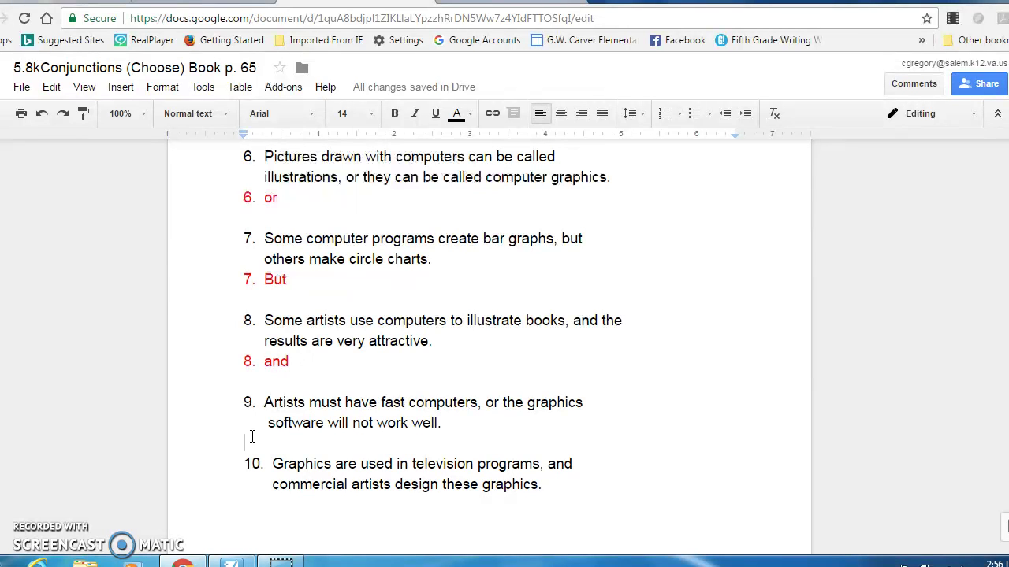
text(9. or)
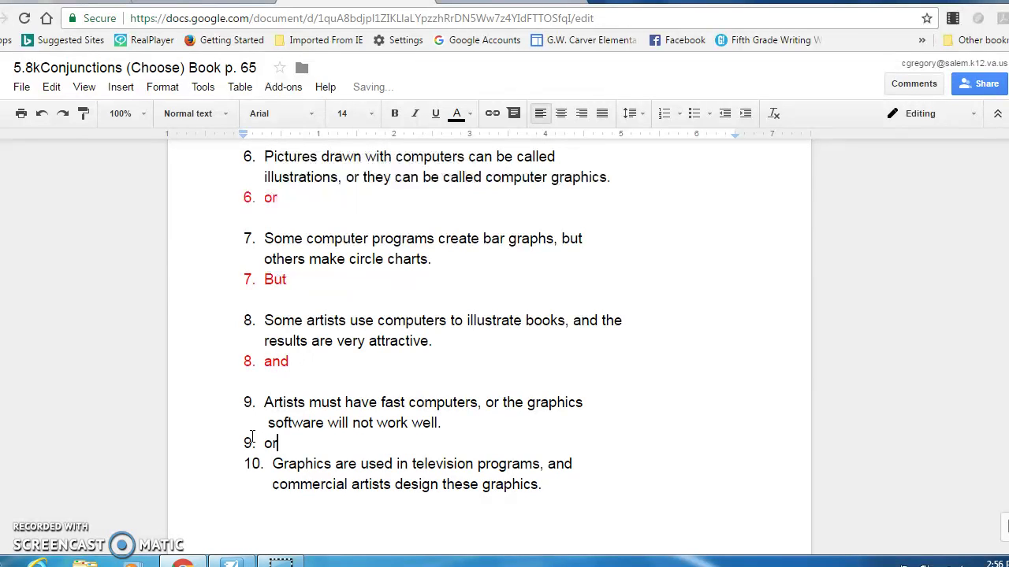
drag(290, 447, 239, 443)
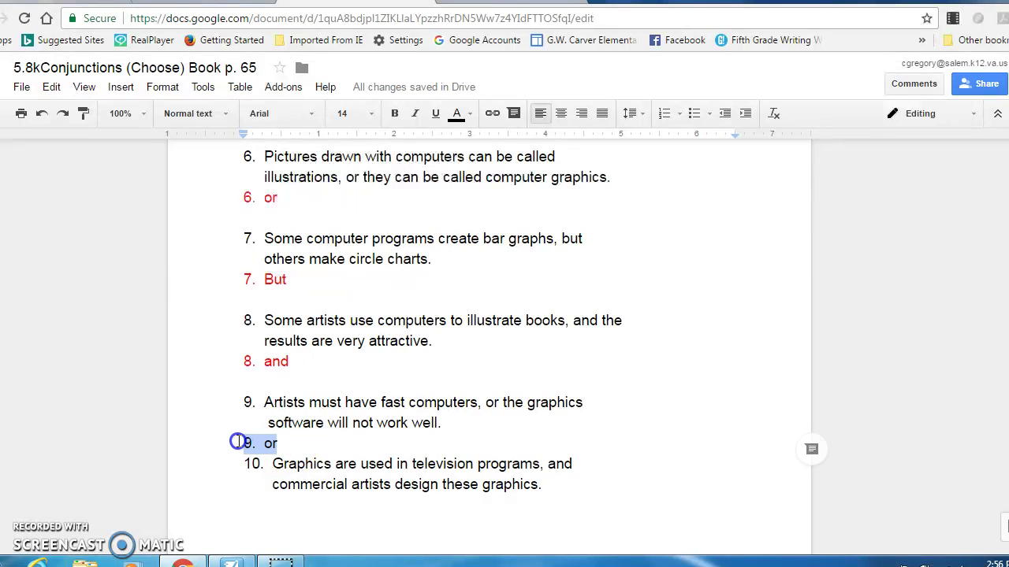
click(468, 114)
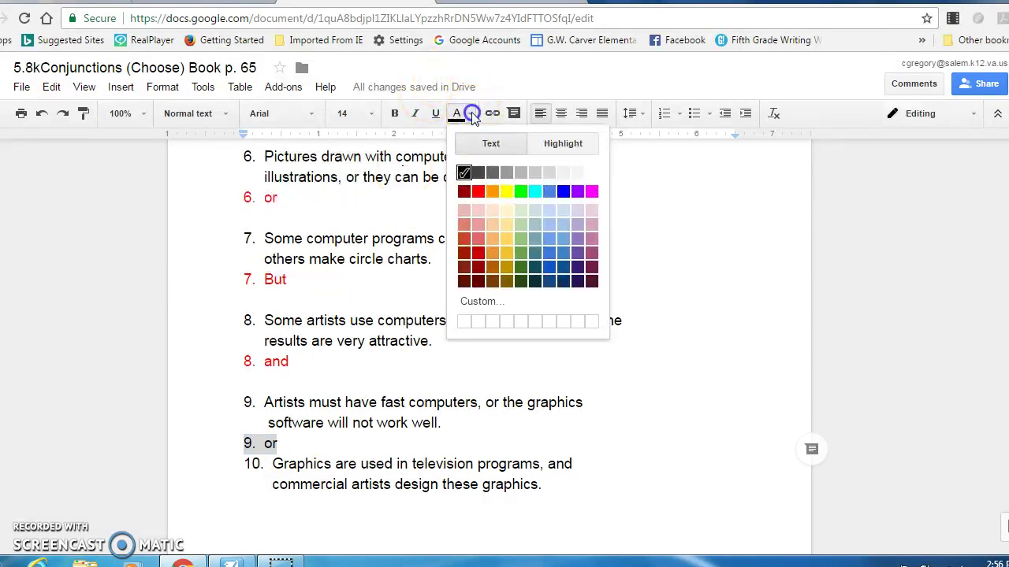
click(478, 192)
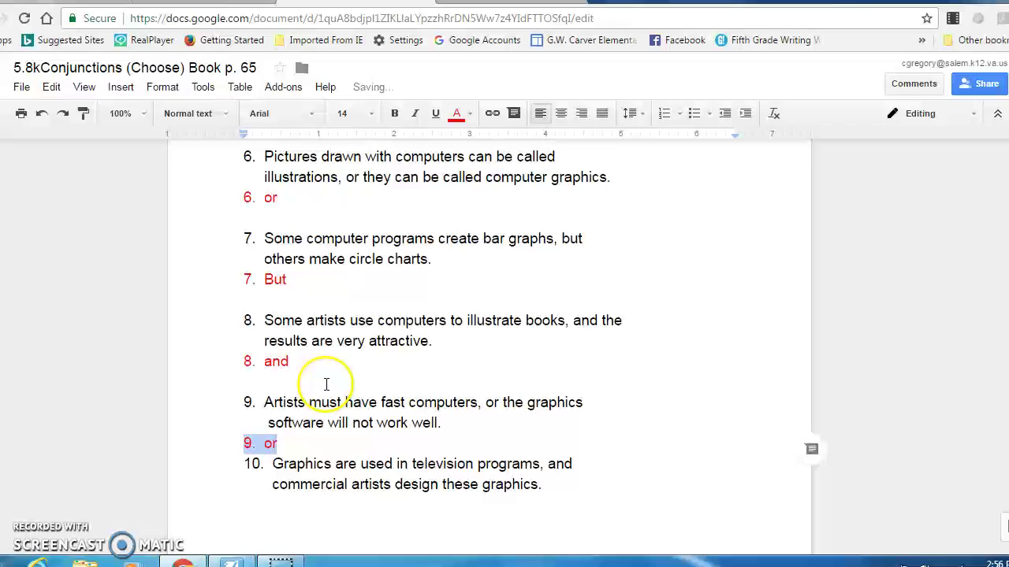
click(322, 443)
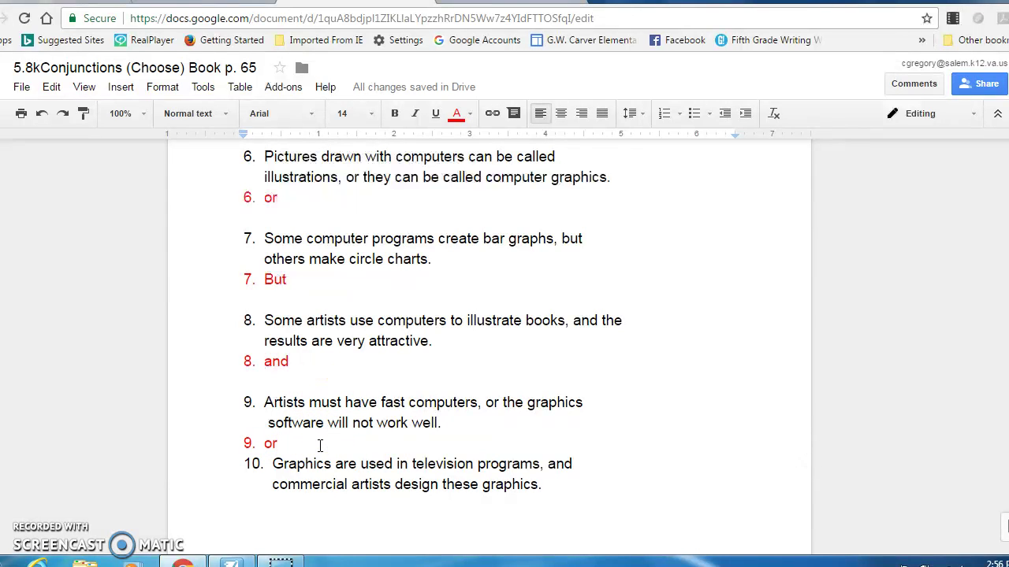
key(Return)
Step: Write the answer "10. and" on the line beneath sentence 10 and color it red
click(293, 529)
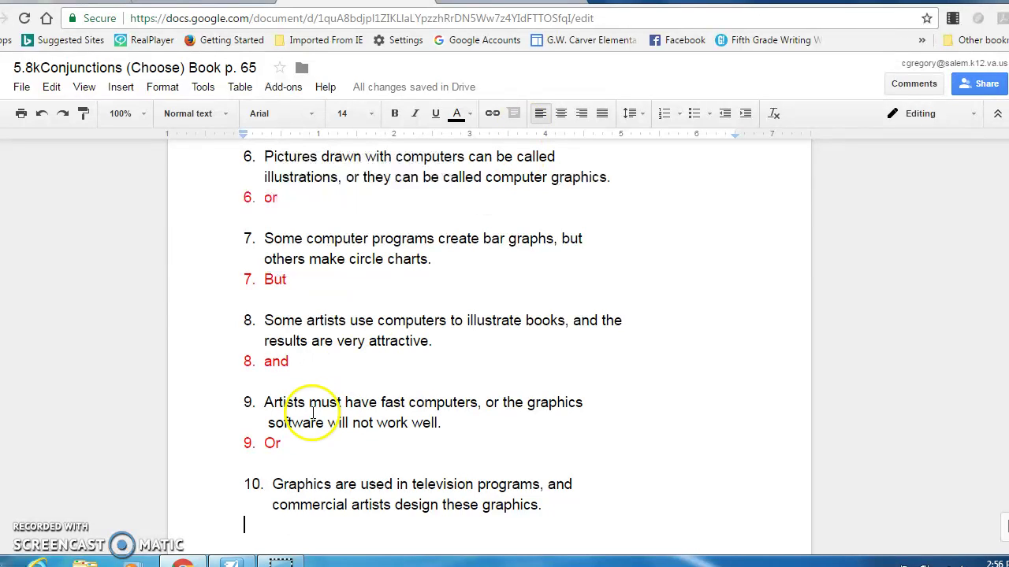
text(10.)
key(Tab)
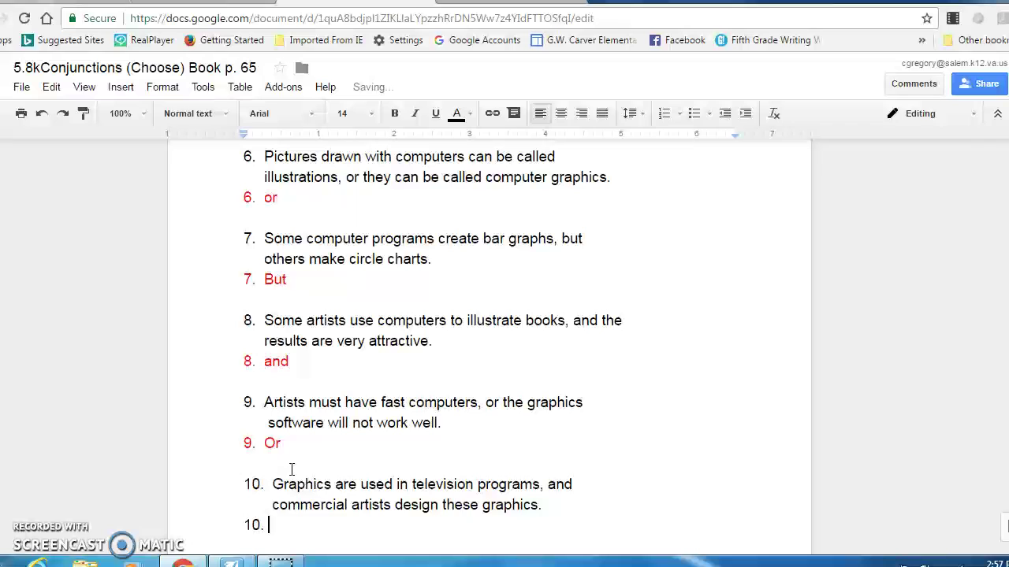
text(and)
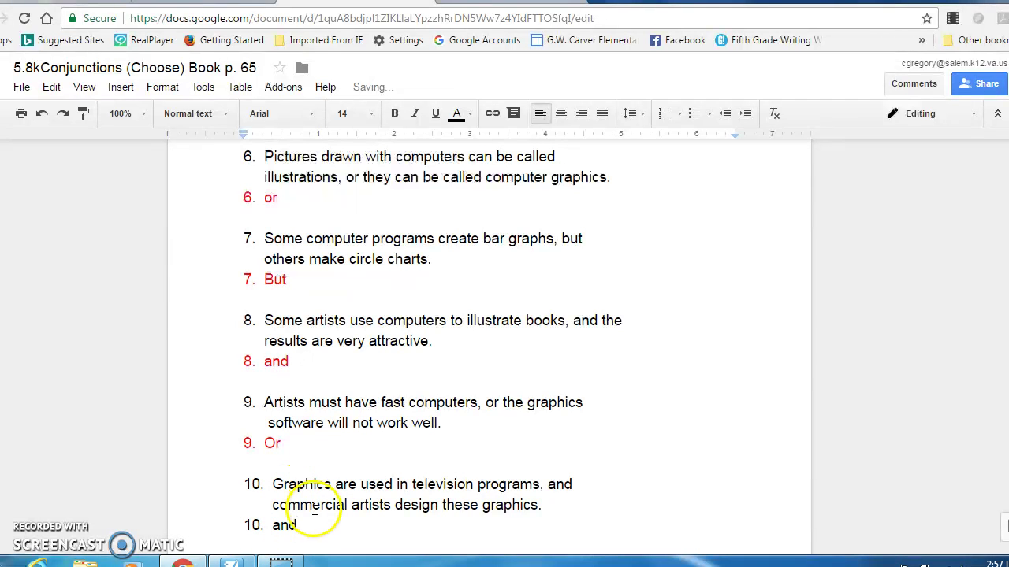
drag(297, 525, 239, 532)
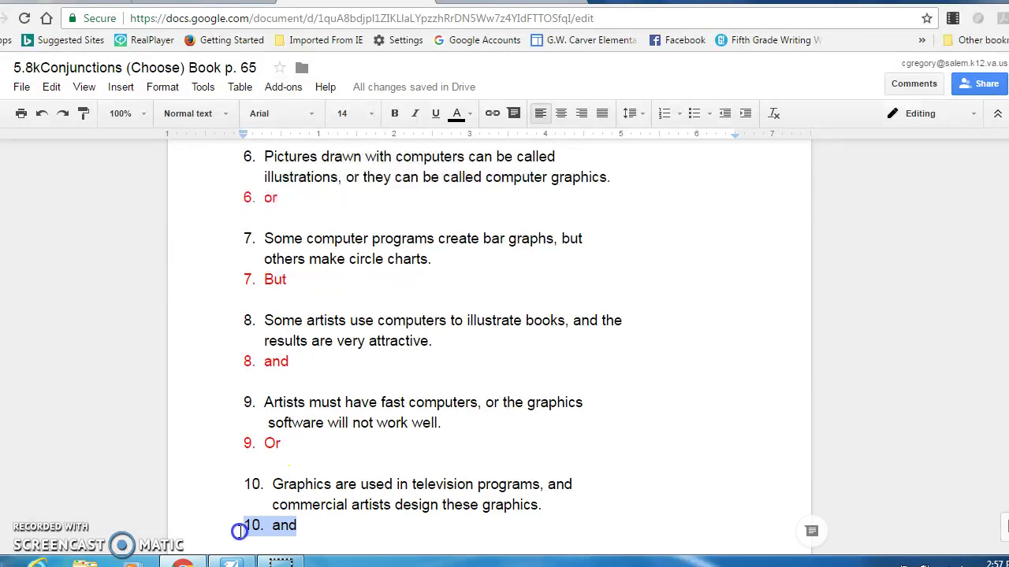
click(460, 116)
click(478, 192)
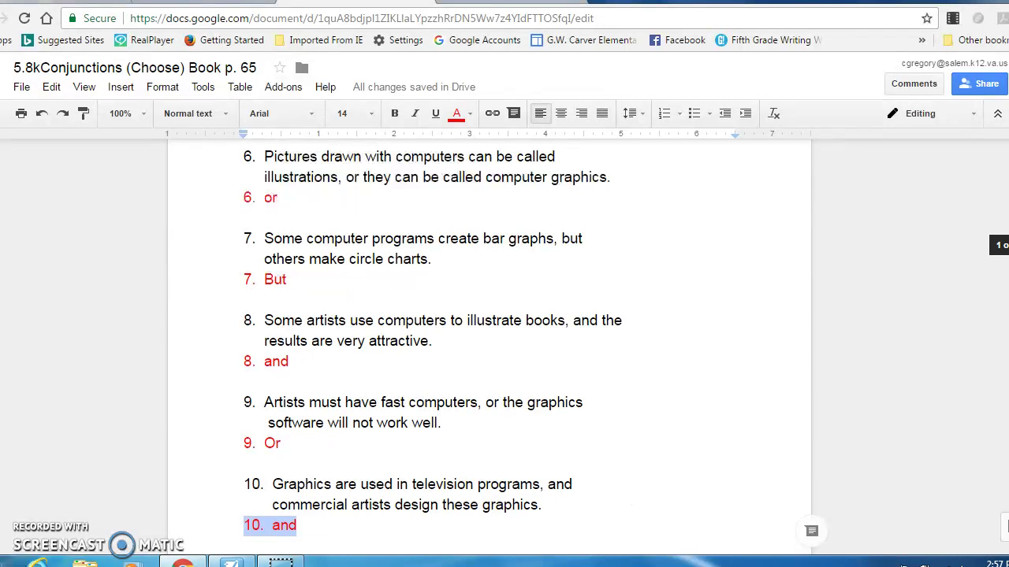
Step: Insert a new line beneath sentence 11 with the answer "11. but" and color it red
scroll(489, 347, down, 8)
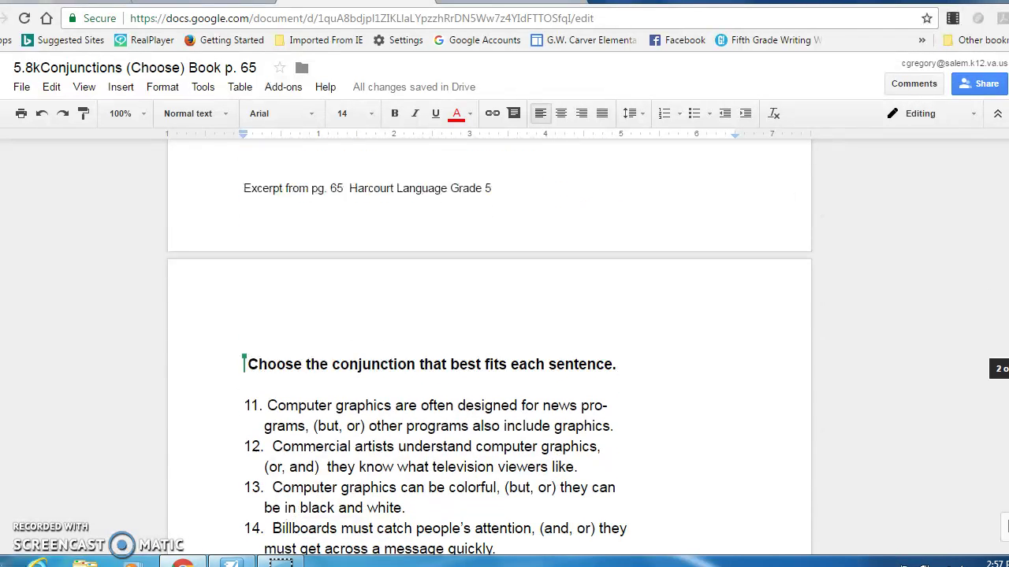
scroll(488, 346, down, 2)
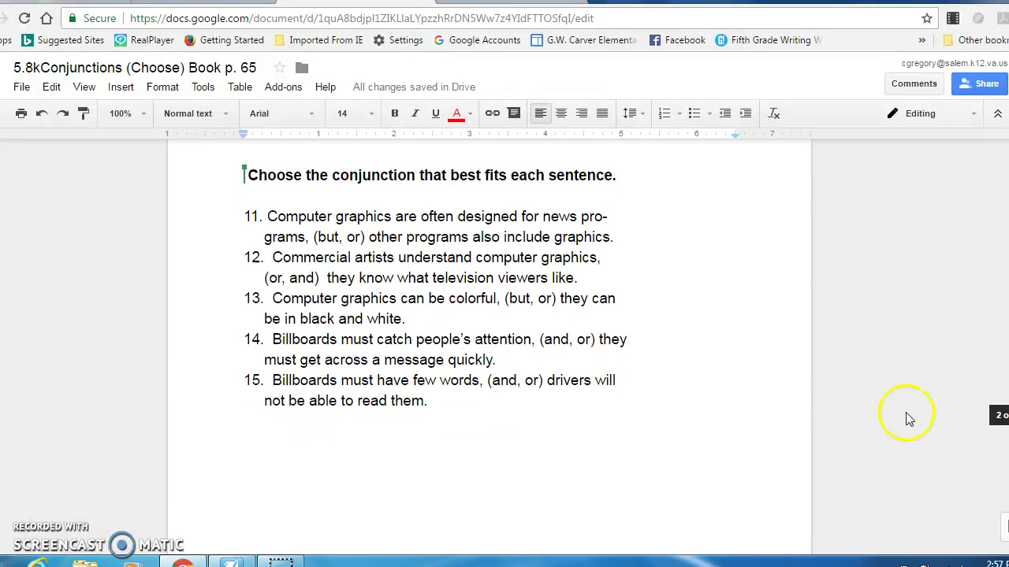
click(619, 241)
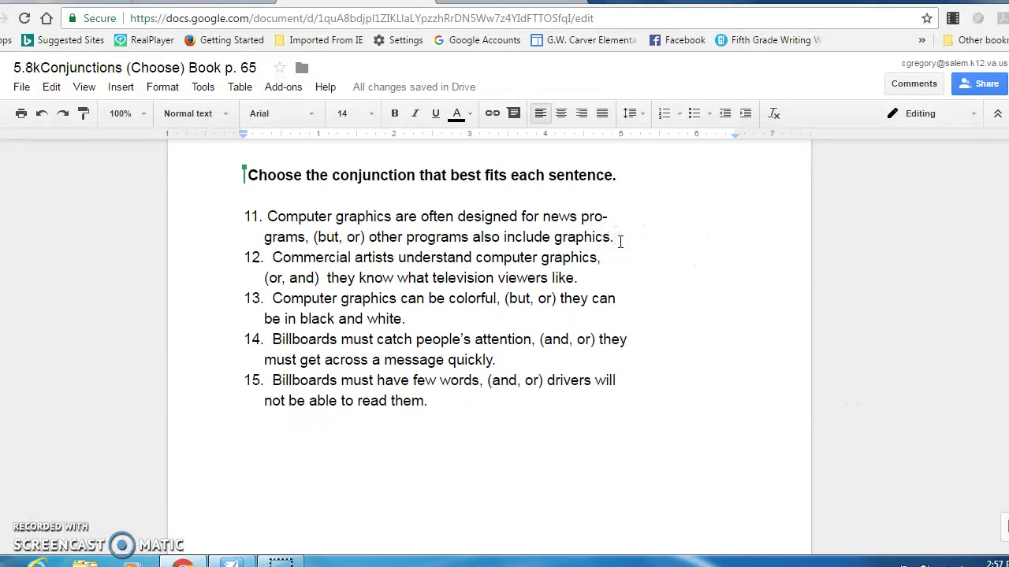
key(Return)
text(11.)
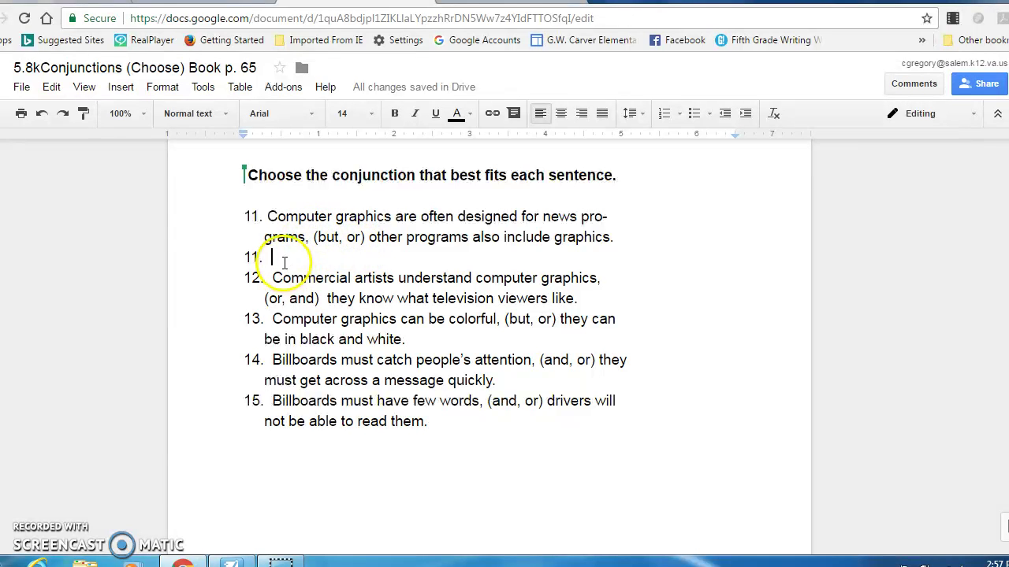
text(but)
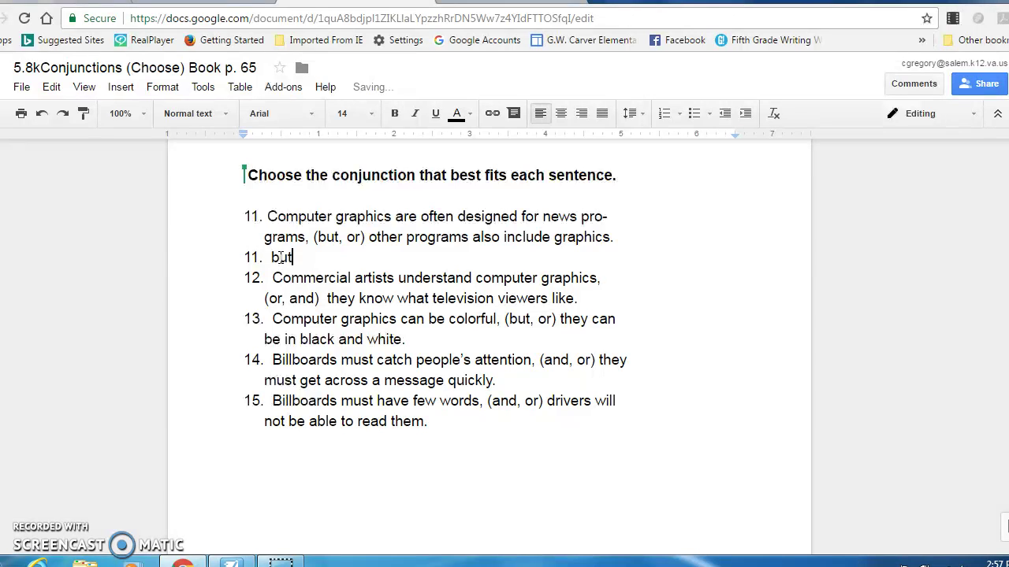
drag(301, 259, 236, 257)
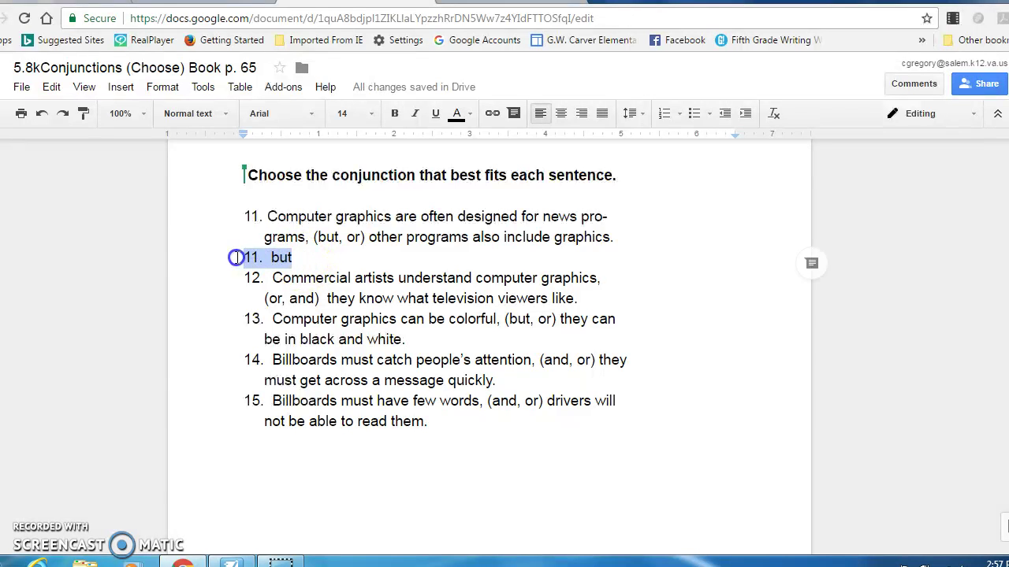
click(466, 115)
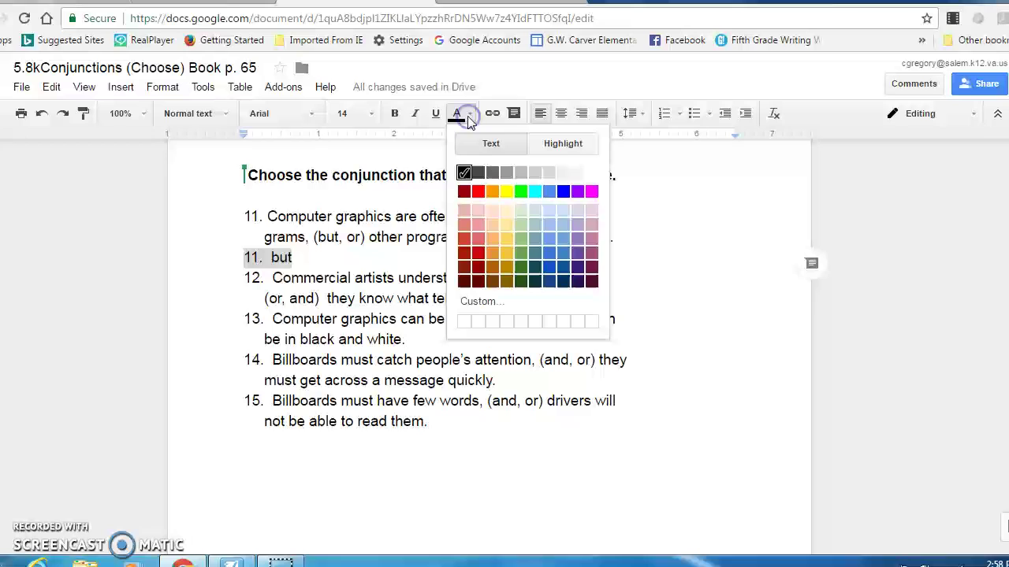
click(477, 191)
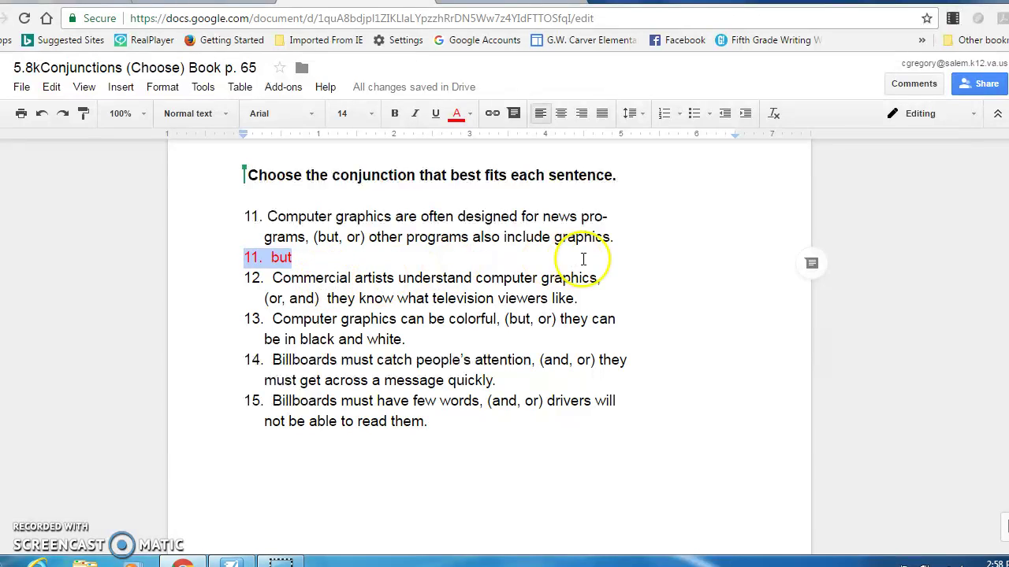
Step: Add the answer "12. and" in red on a new line beneath sentence 12
click(580, 300)
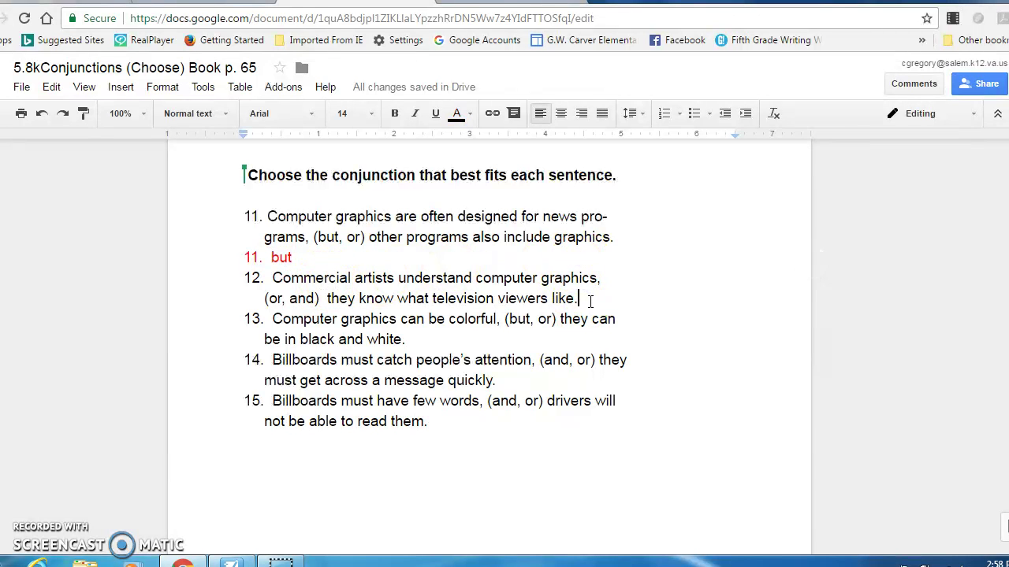
key(Return)
click(241, 323)
click(299, 328)
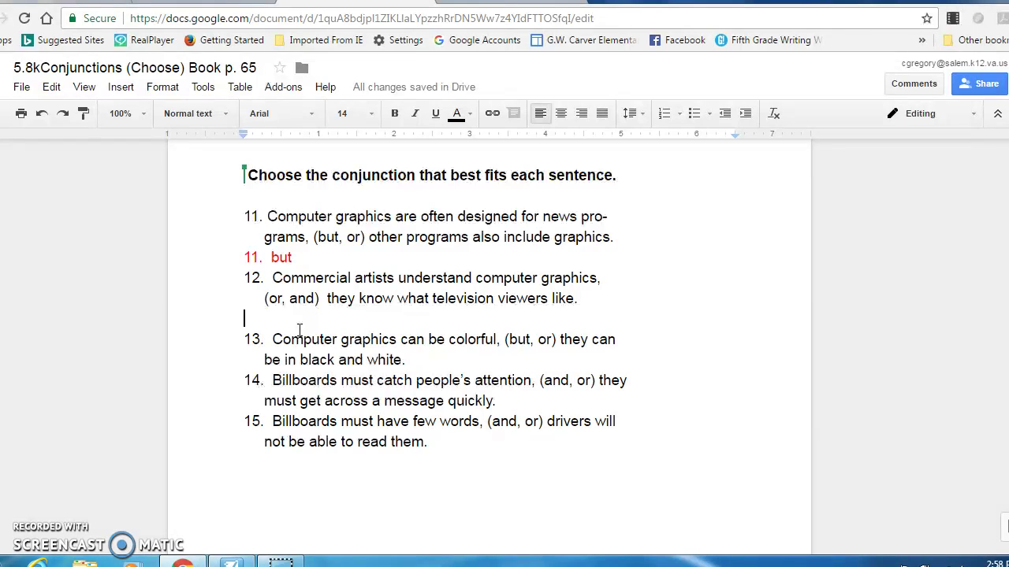
click(292, 320)
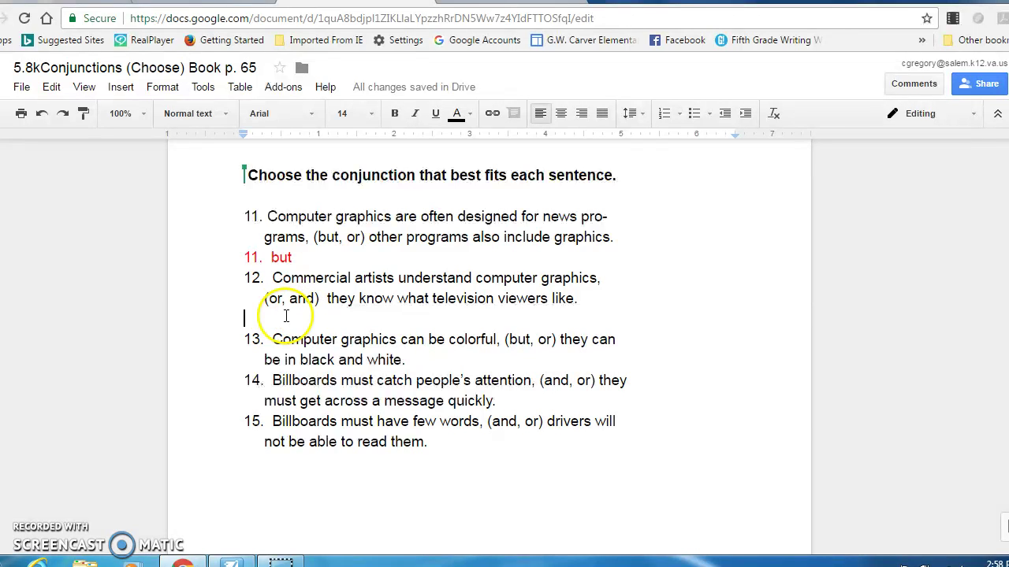
text(12)
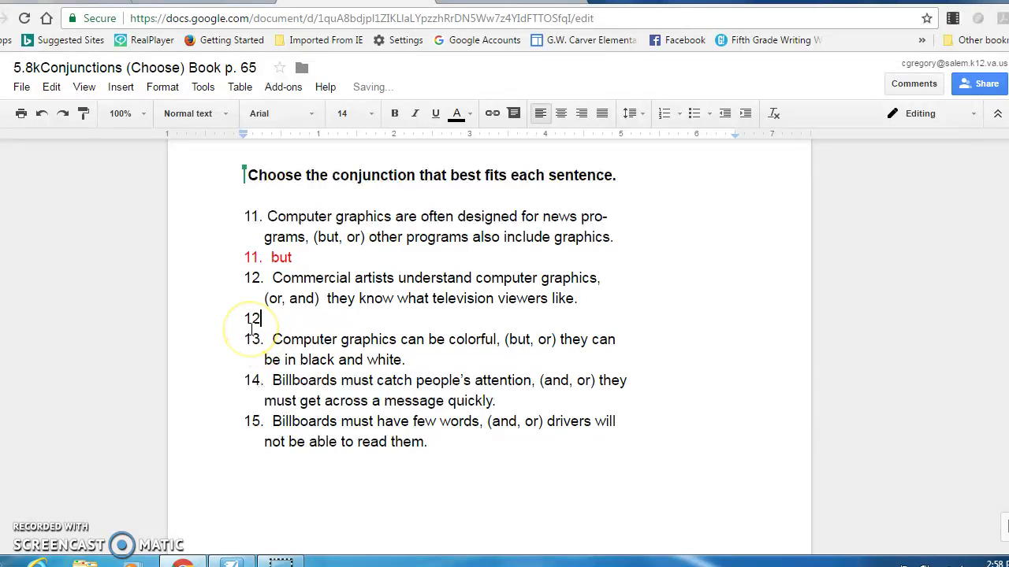
text(. and)
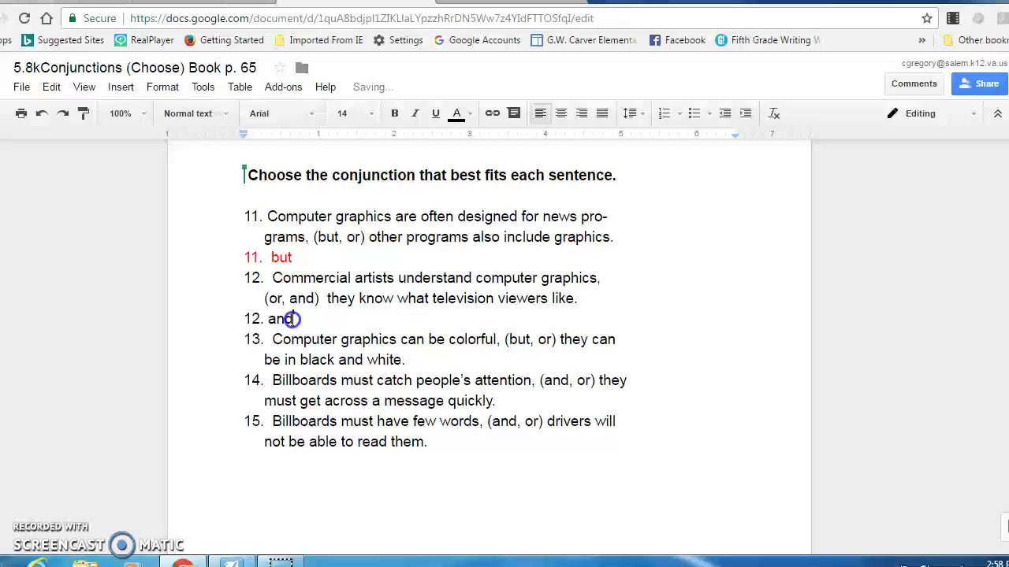
drag(291, 319, 246, 318)
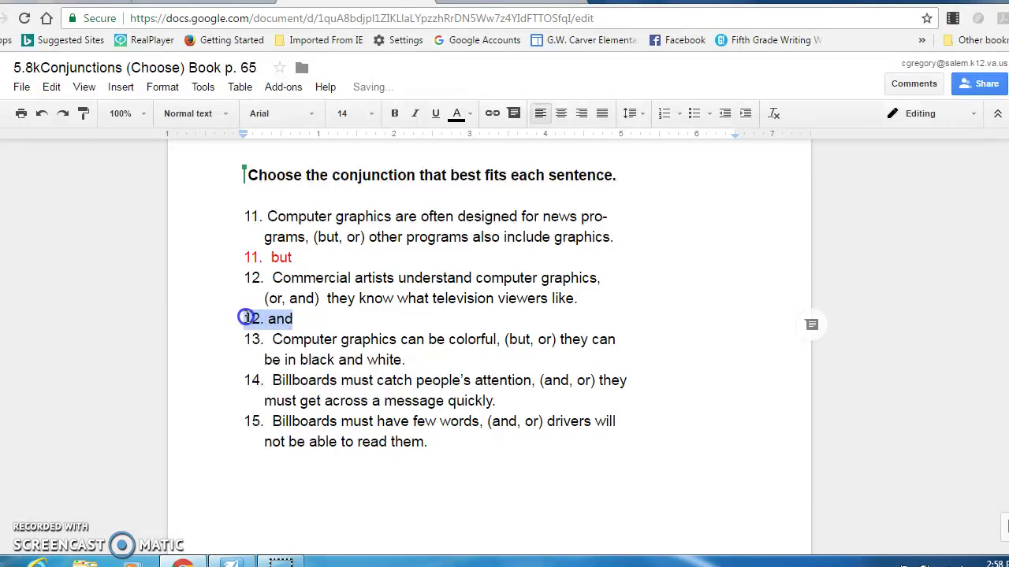
click(459, 113)
click(477, 192)
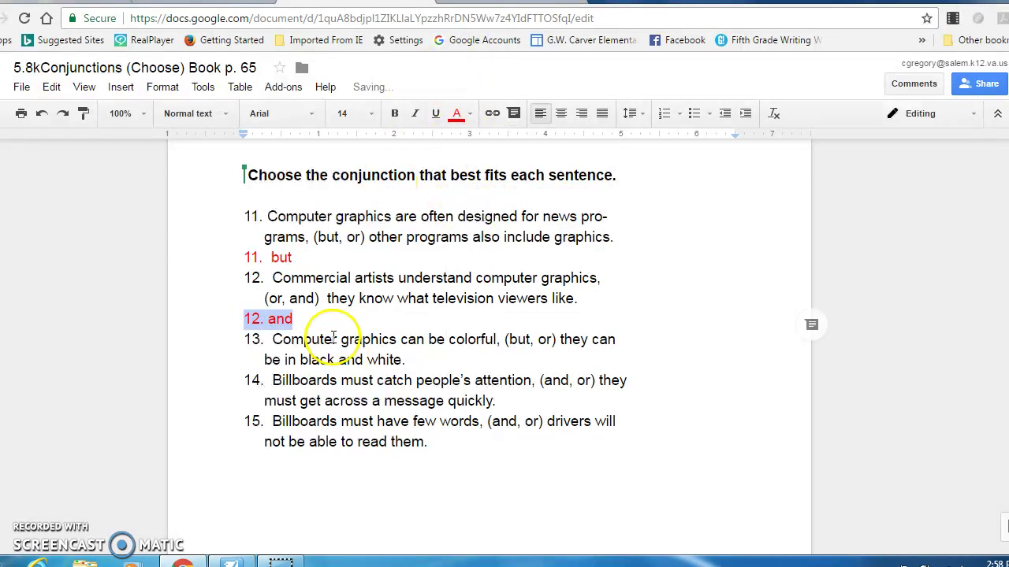
click(324, 319)
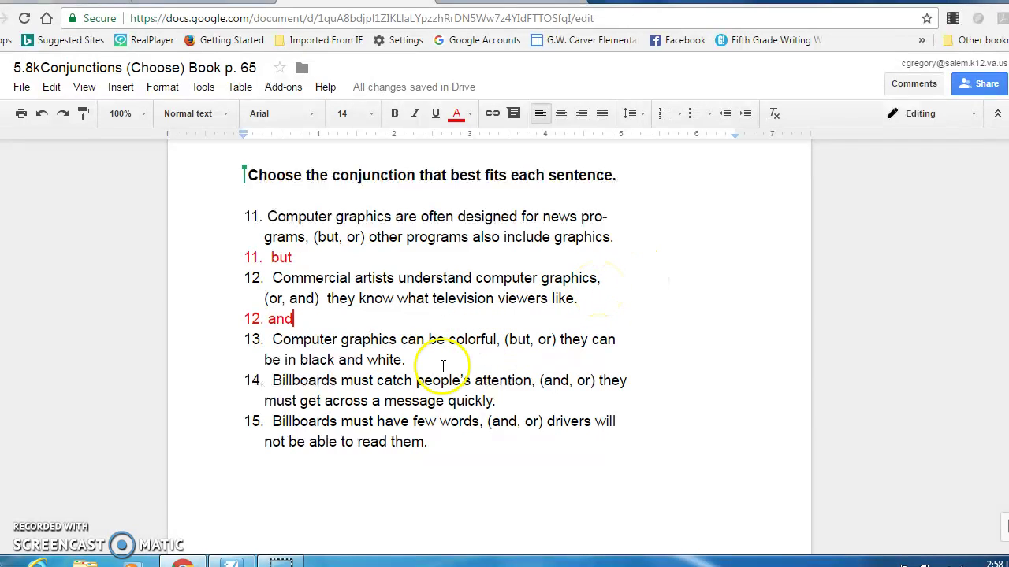
Step: Write the answer "13. or" on a new line beneath sentence 13 and make it red
drag(425, 354, 435, 357)
key(Return)
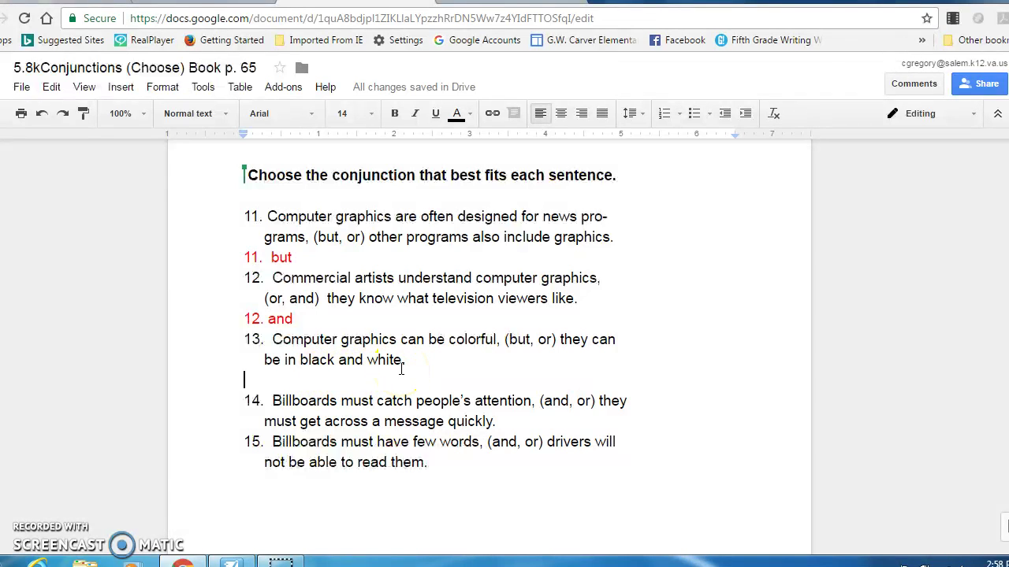
click(268, 384)
text(13.  )
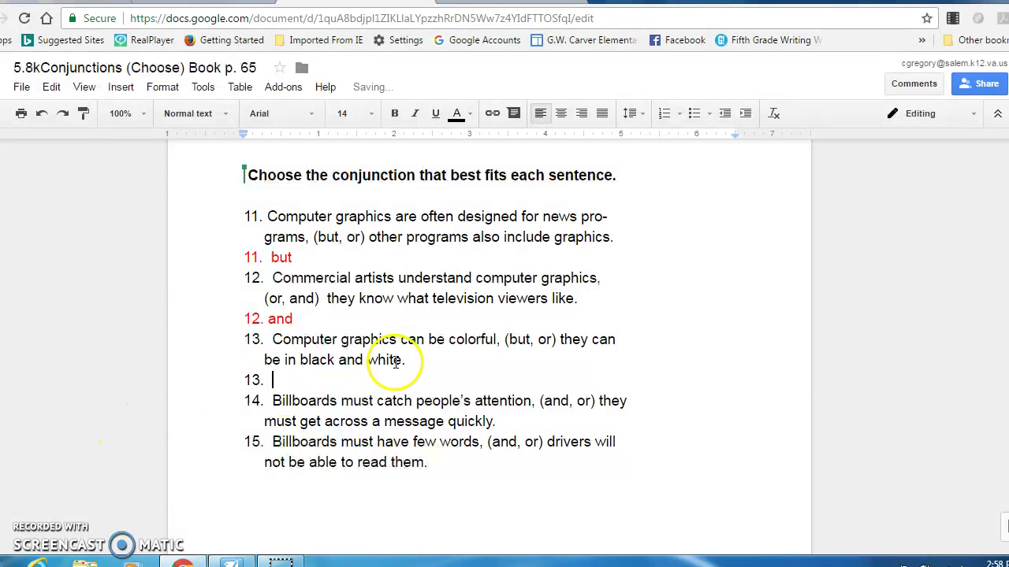
text(or)
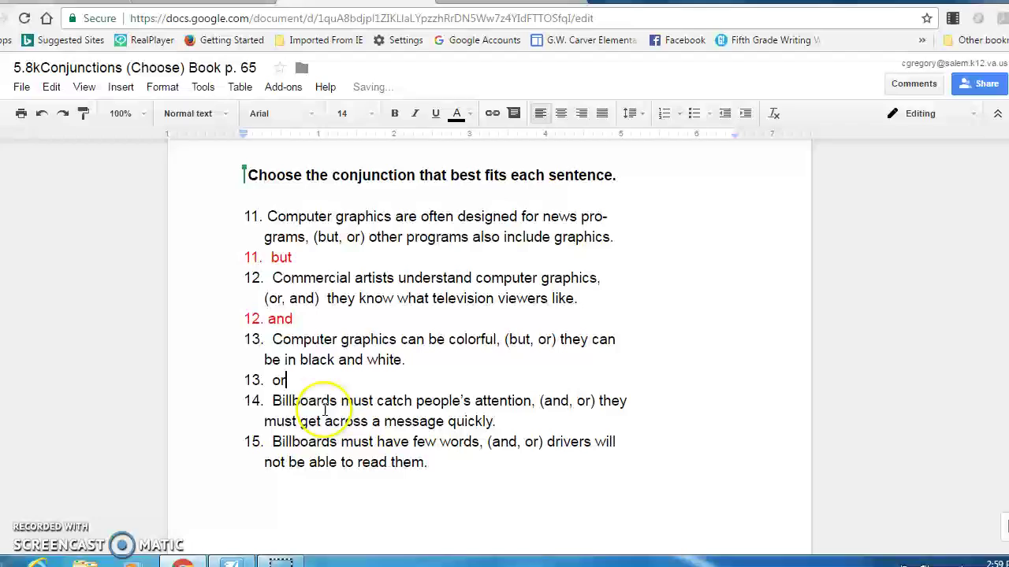
drag(293, 380, 243, 380)
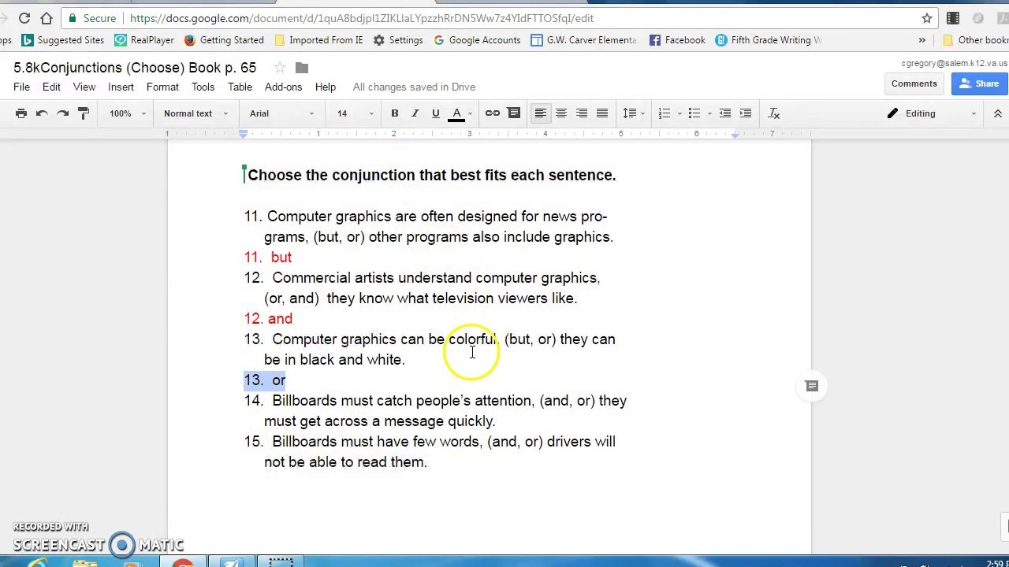
click(467, 117)
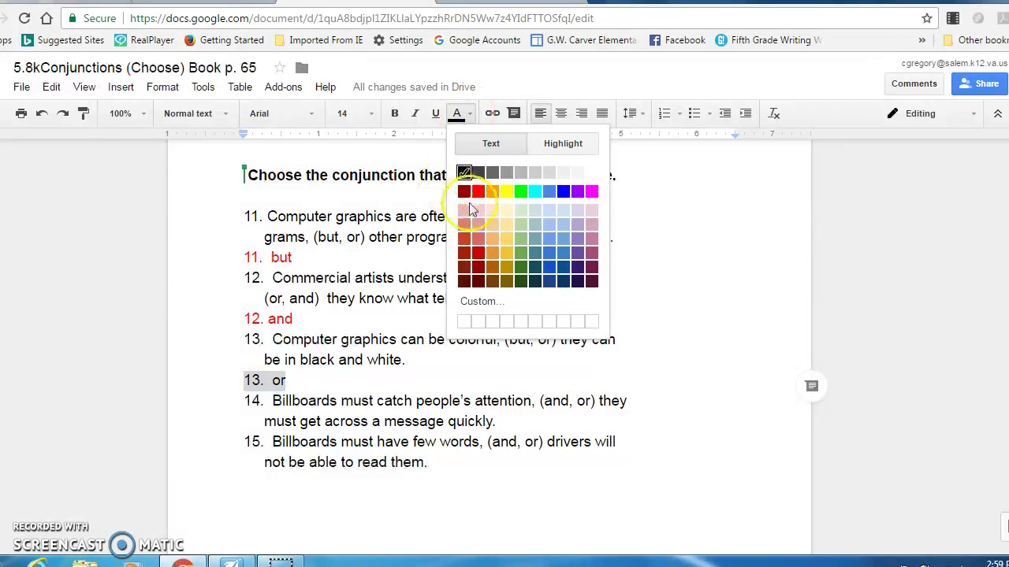
click(479, 191)
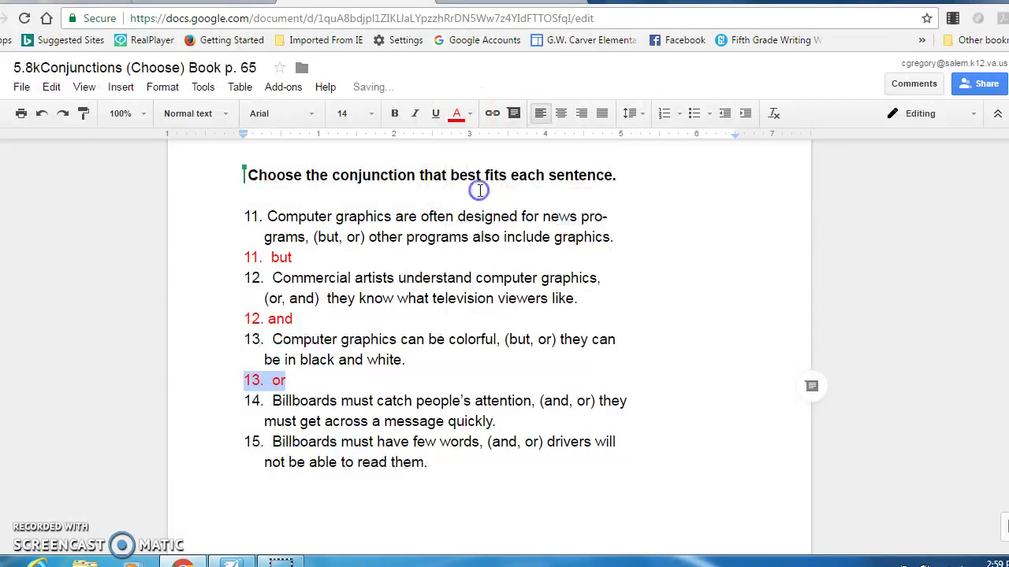
click(324, 386)
Step: Write the answer "14. and" in red on a new line beneath sentence 14
click(522, 423)
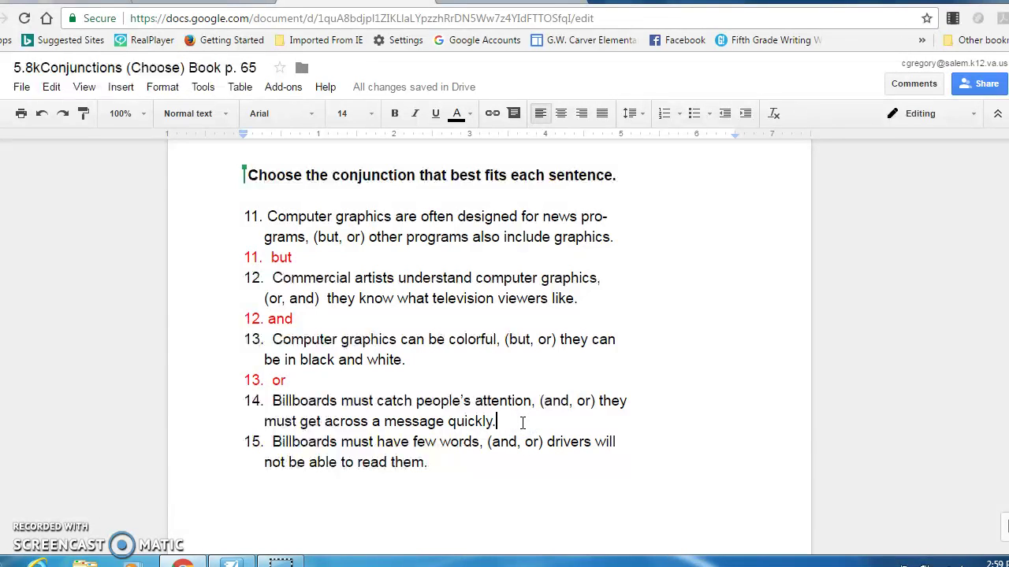
key(Return)
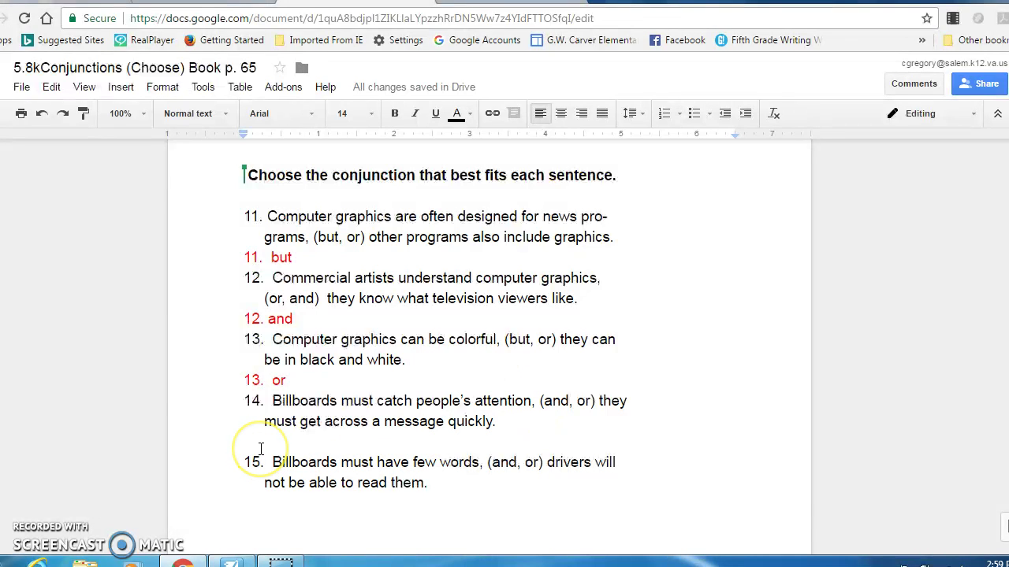
text(15)
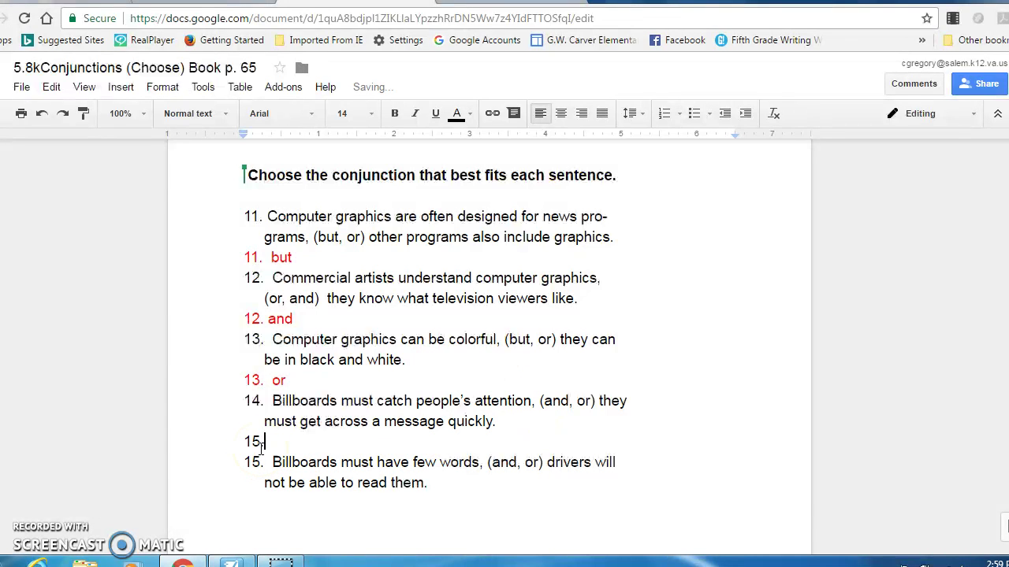
text(.)
key(BackSpace)
key(BackSpace)
text(4.  and)
drag(308, 443, 242, 444)
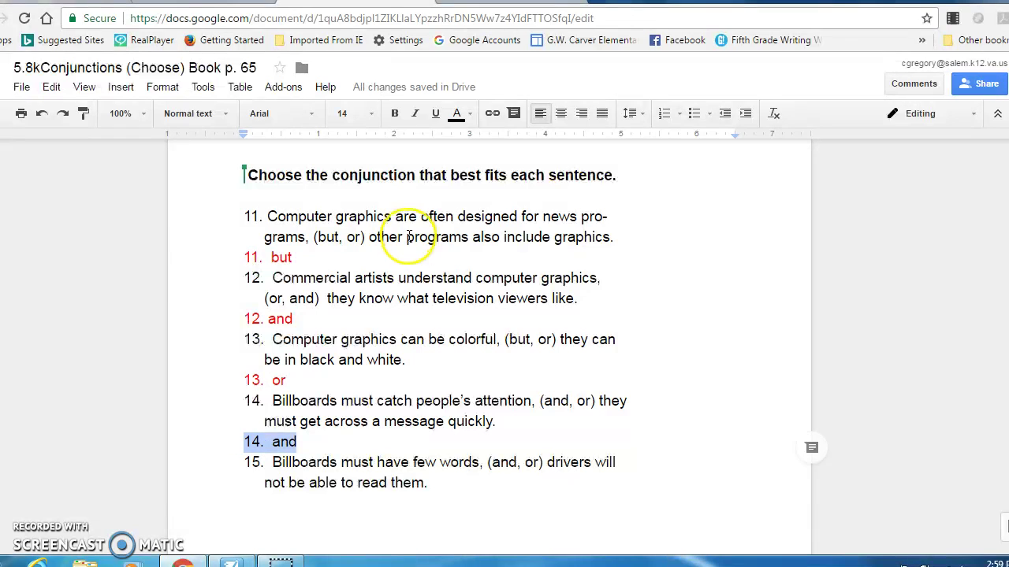
click(457, 114)
click(478, 191)
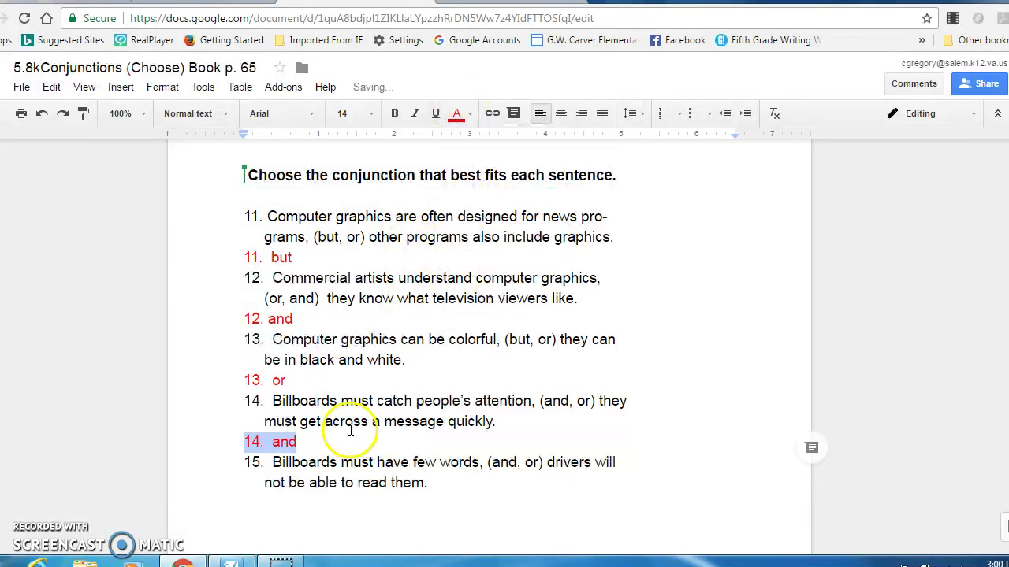
Step: Add a line beneath sentence 15 with the answer "15. or" and color it red
click(427, 482)
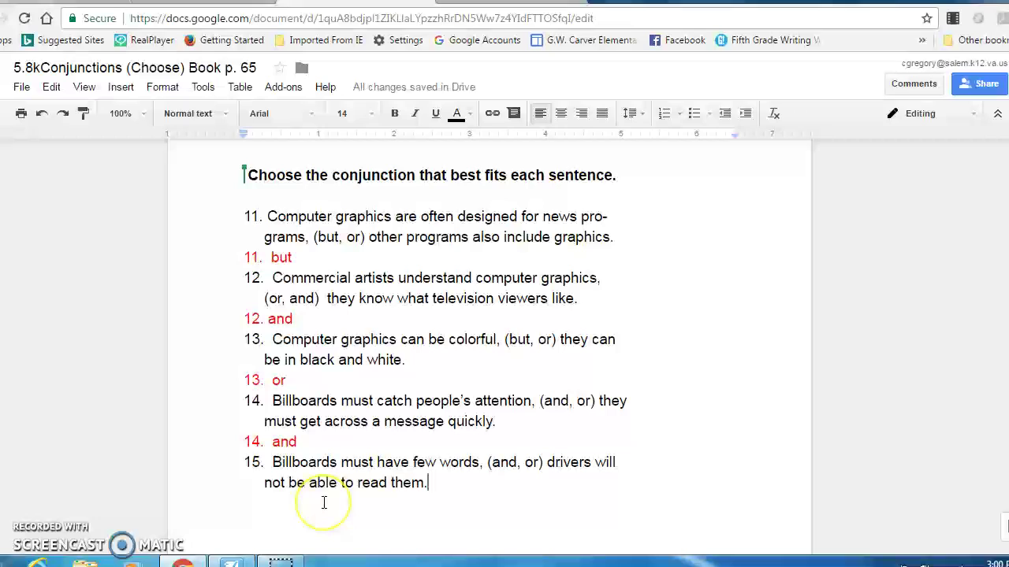
key(Return)
text(16.)
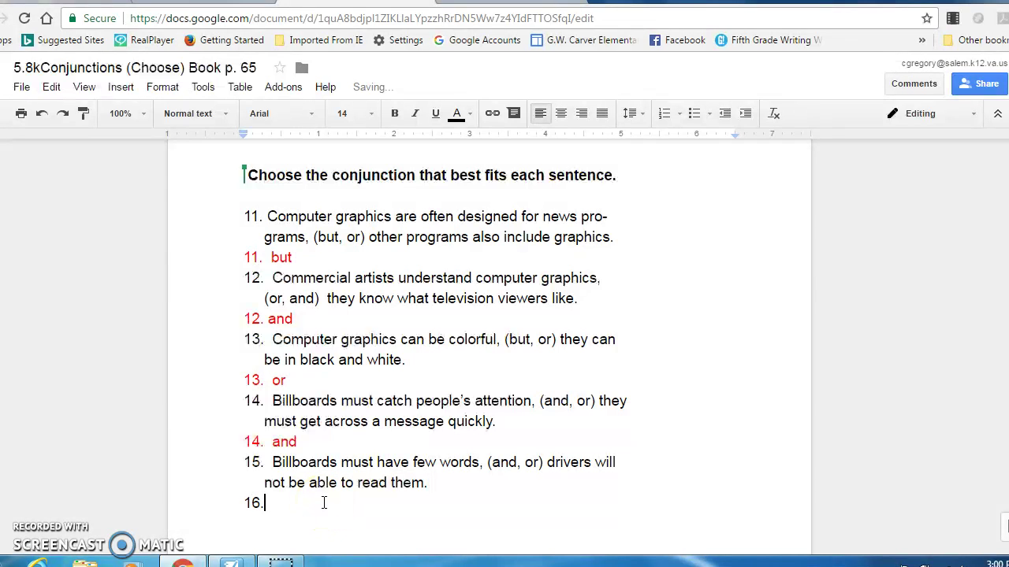
key(BackSpace)
key(BackSpace)
text(5.  or)
click(301, 503)
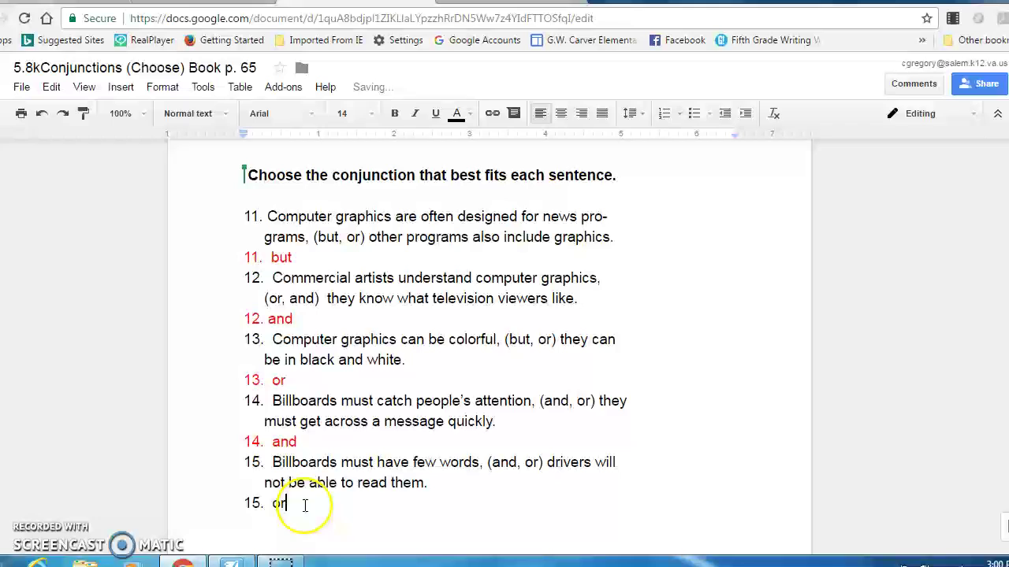
drag(292, 504, 241, 509)
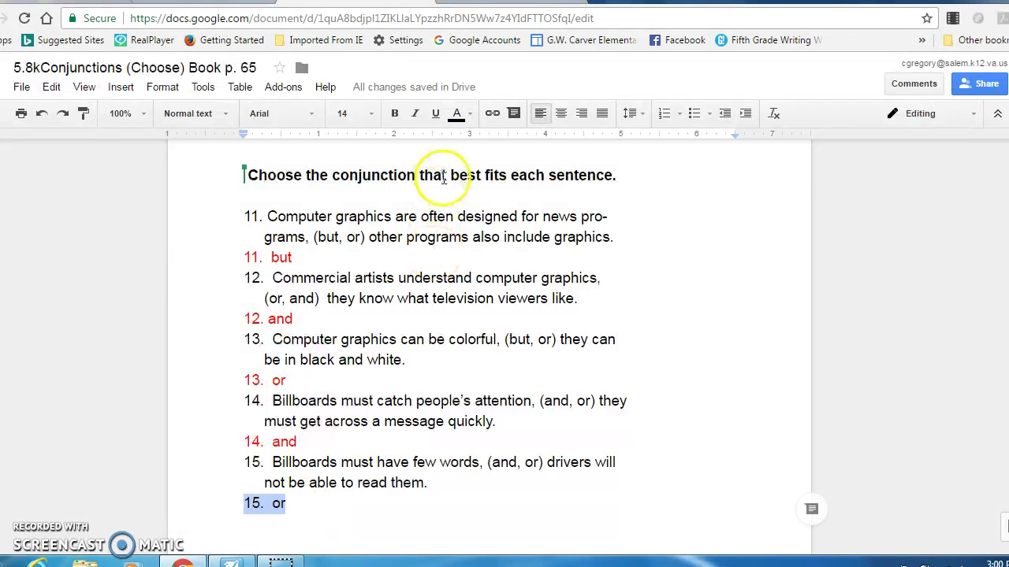
click(457, 113)
click(475, 188)
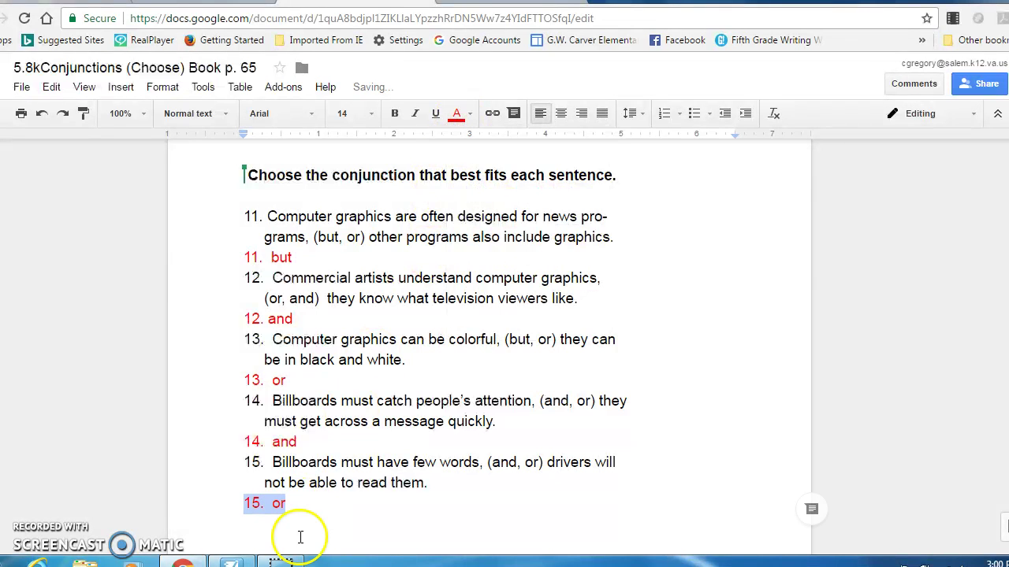
click(308, 513)
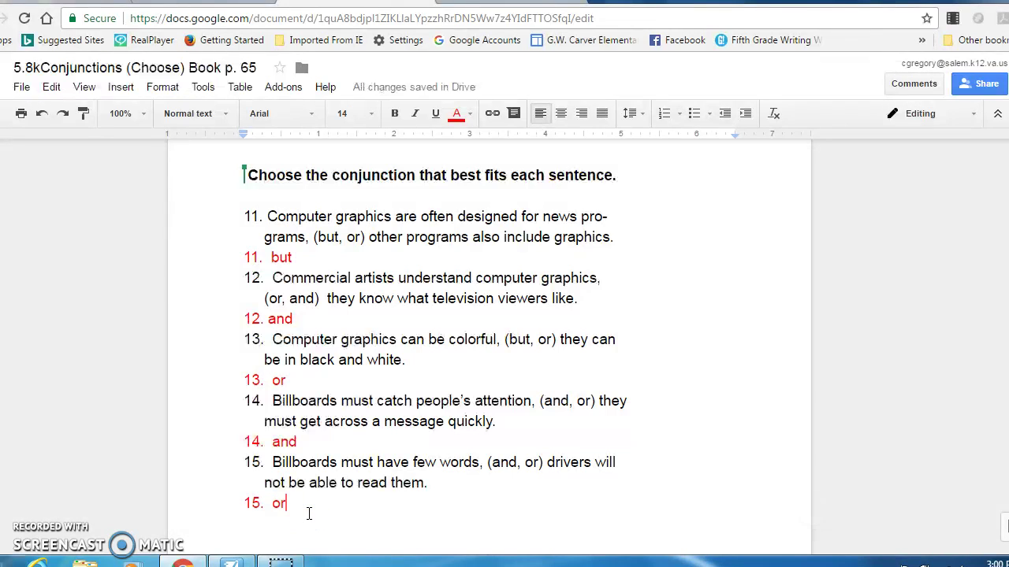